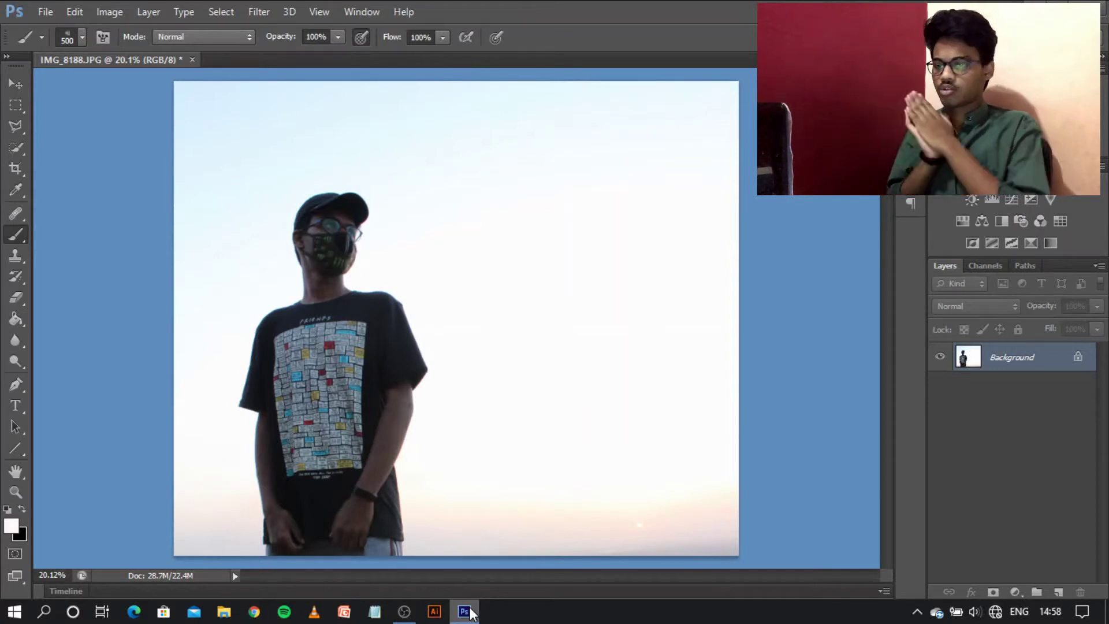
# Select the man's head, shirt and arms with the Quick Selection tool
pyautogui.click(16, 147)
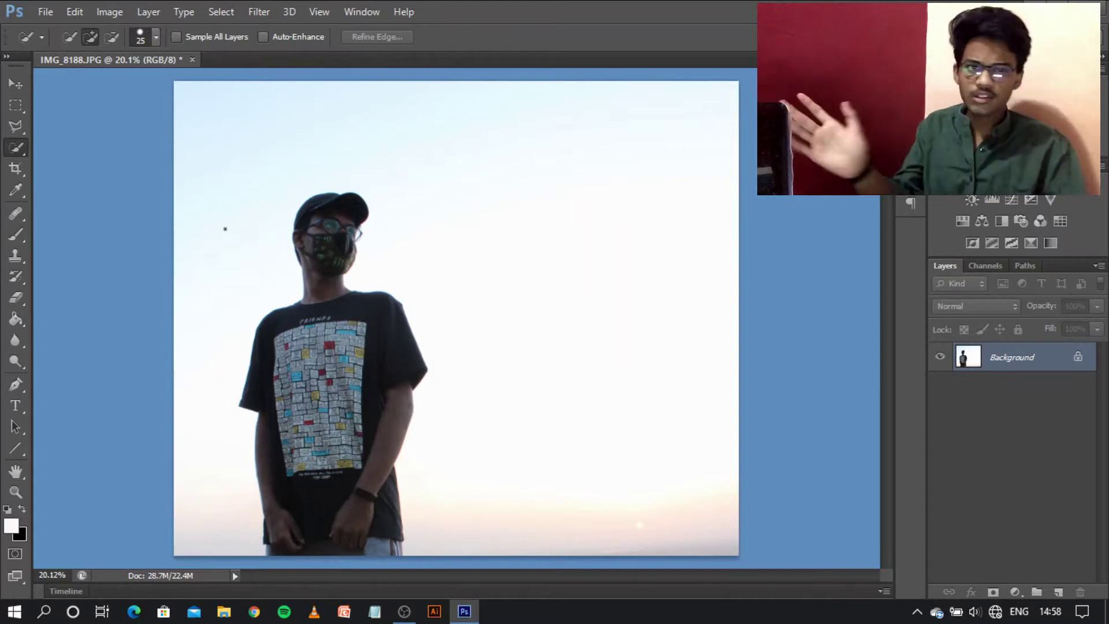
pyautogui.moveTo(319, 197); pyautogui.dragTo(307, 224)
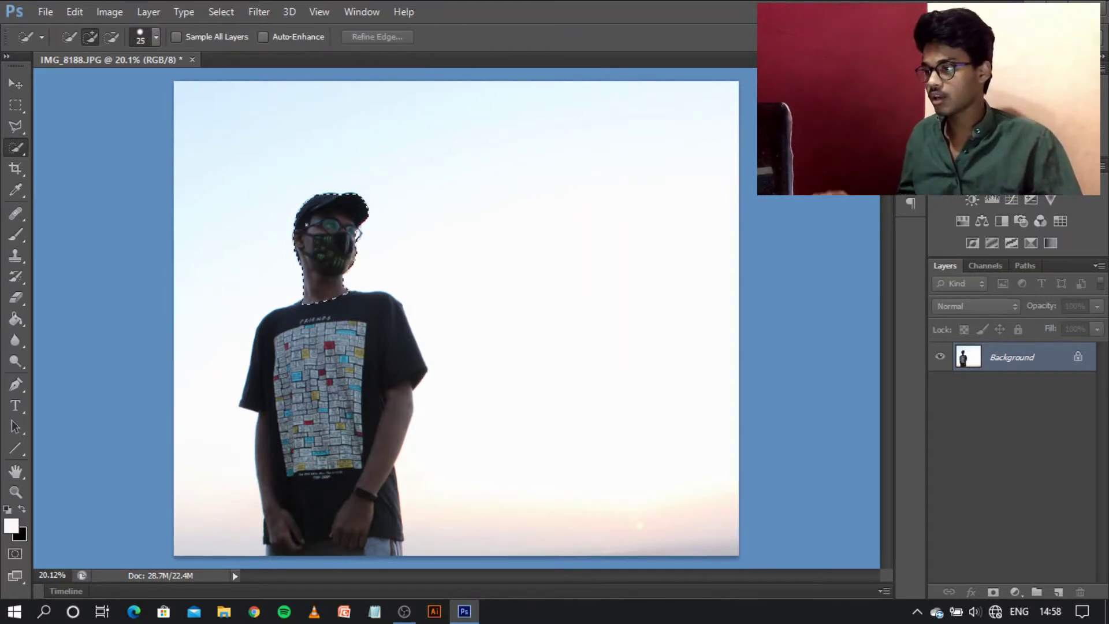
pyautogui.moveTo(279, 493); pyautogui.dragTo(299, 542)
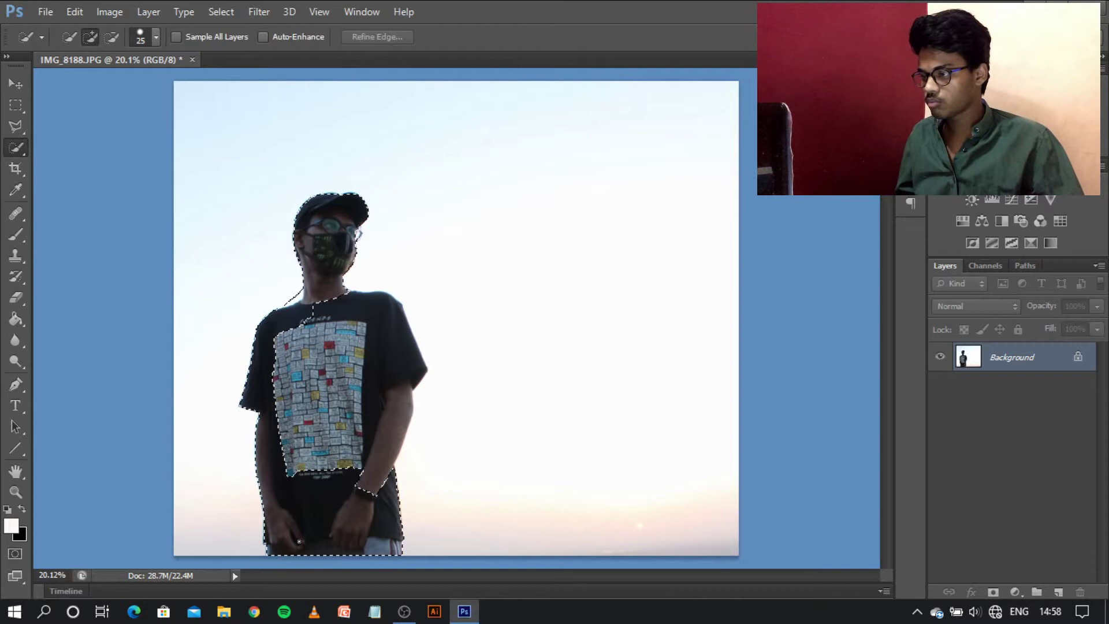
pyautogui.click(405, 424)
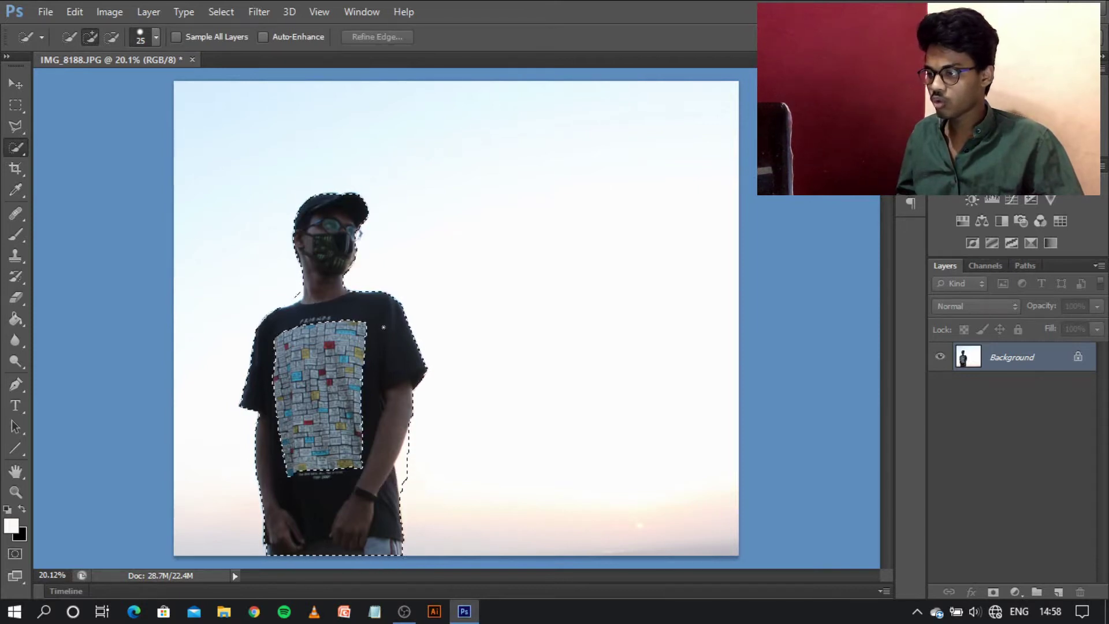
# Subtract the stray sky area between the man's neck and shoulder from the selection
pyautogui.scroll(5, 291, 300)
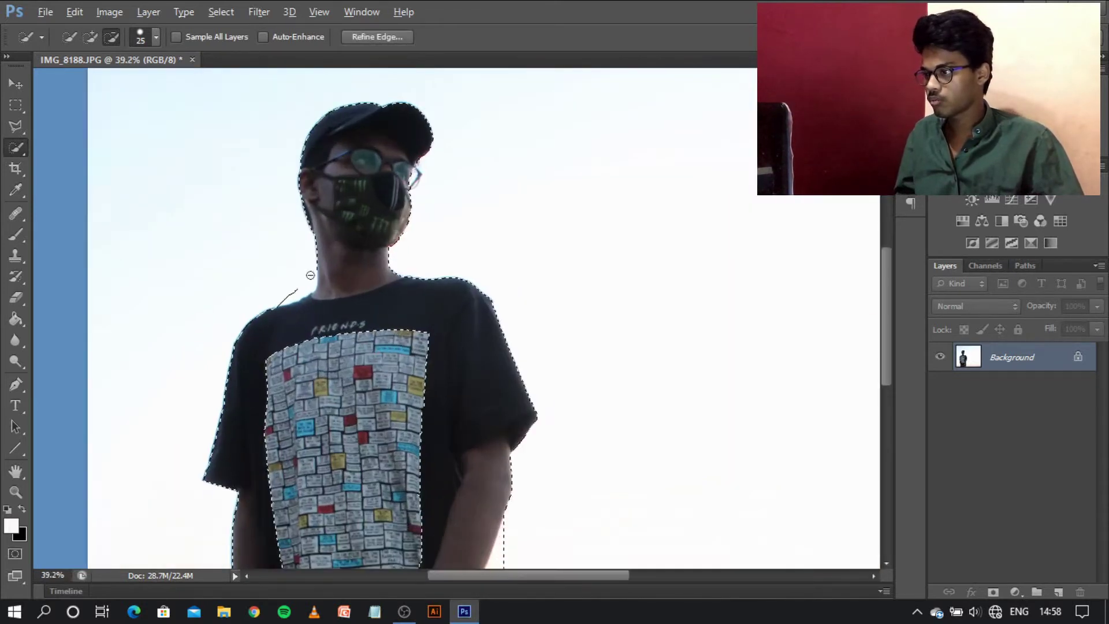
pyautogui.click(284, 307)
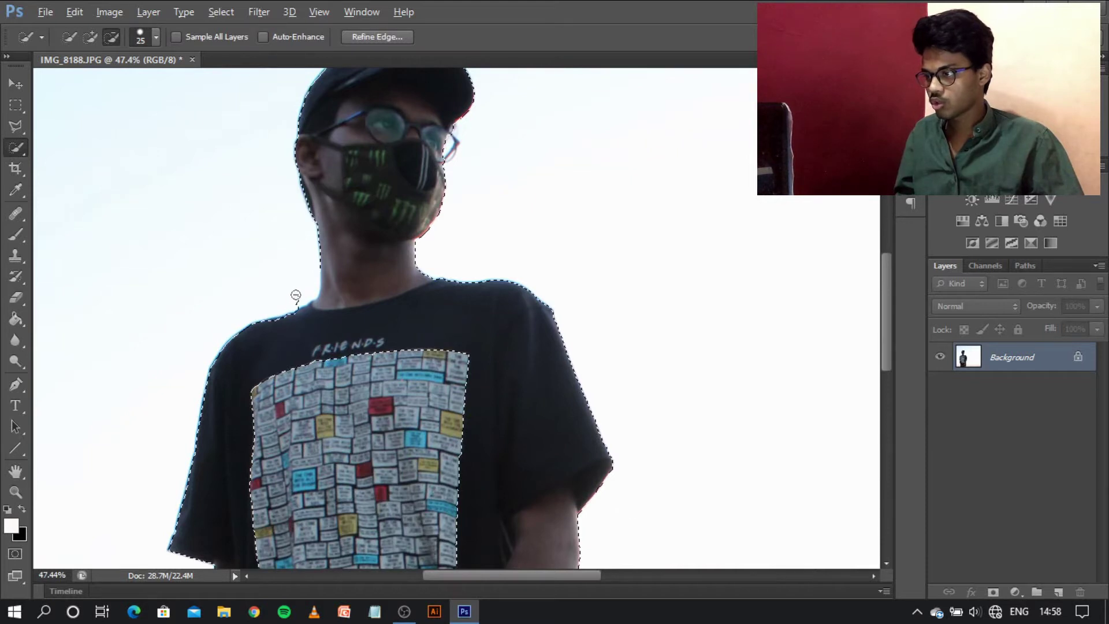
pyautogui.moveTo(312, 272); pyautogui.dragTo(304, 287)
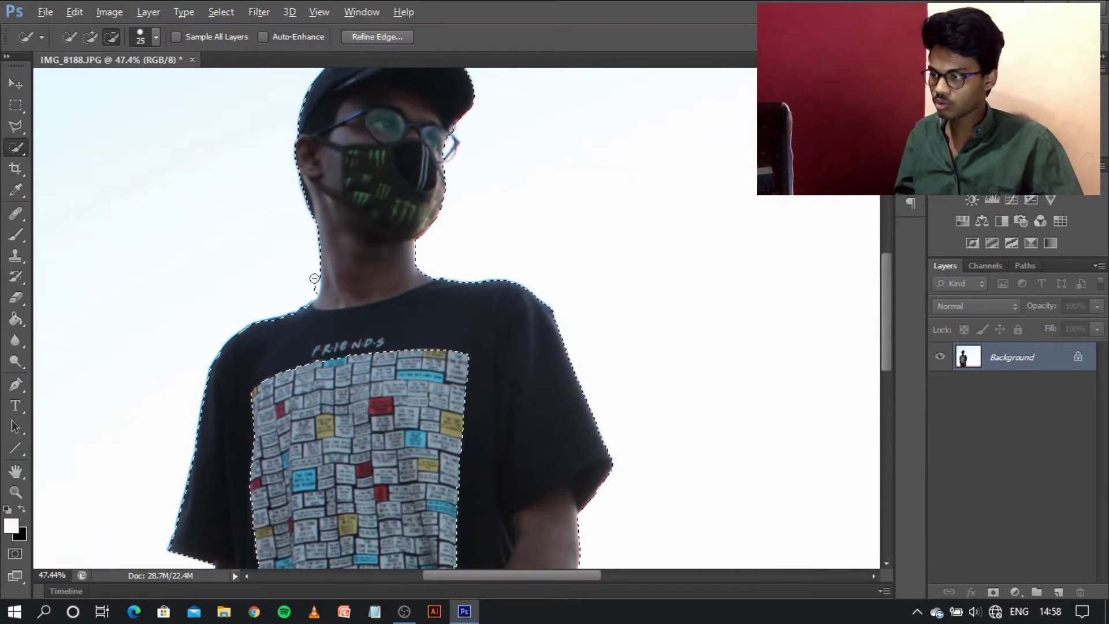
pyautogui.moveTo(312, 279); pyautogui.dragTo(312, 290)
# Add the printed graphic on the front of the T-shirt to the selection
pyautogui.scroll(-3, 400, 269)
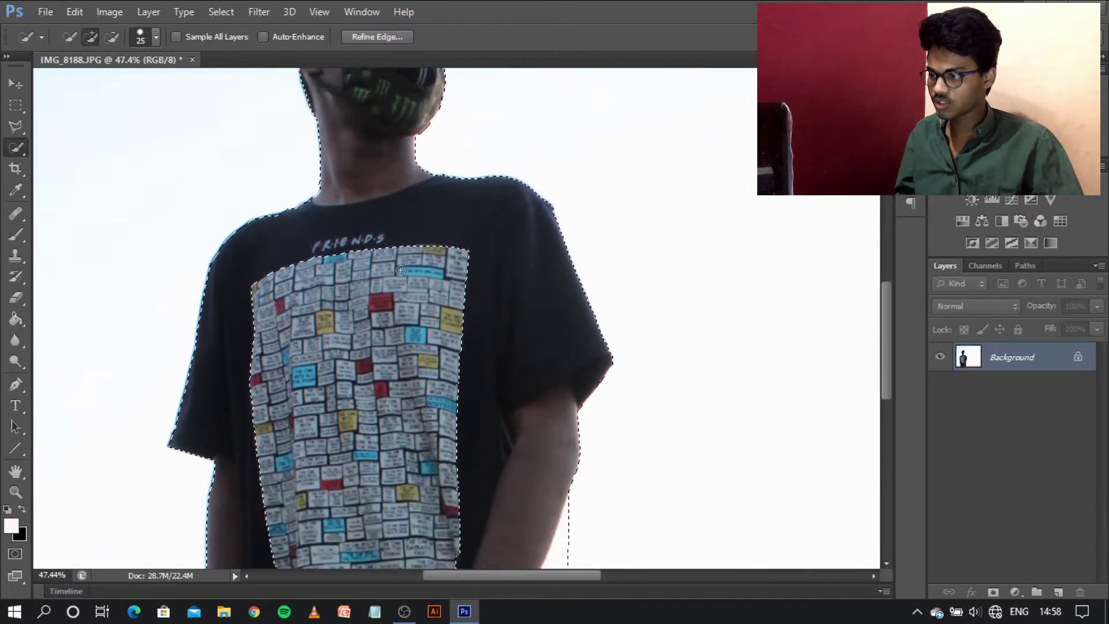
pyautogui.moveTo(392, 225)
pyautogui.mouseDown()
pyautogui.moveTo(371, 325)
pyautogui.moveTo(378, 294)
pyautogui.moveTo(363, 496)
pyautogui.mouseUp()
pyautogui.scroll(-2, 362, 497)
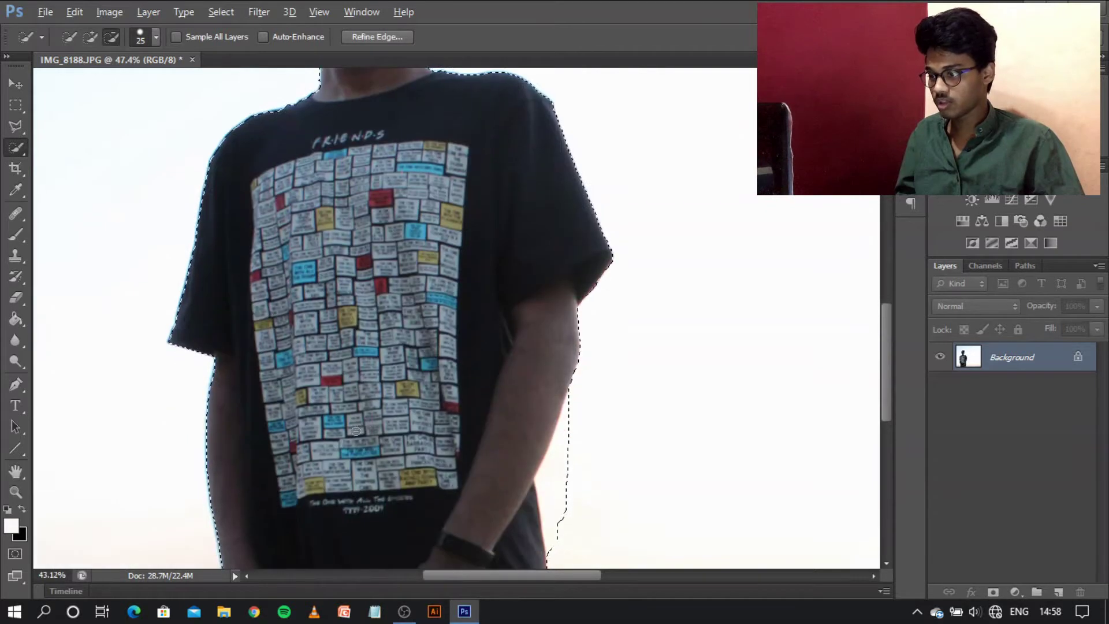
# Subtract the excess sky beside the man's forearm and the lower edge of his shirt from the selection
pyautogui.scroll(-3, 540, 447)
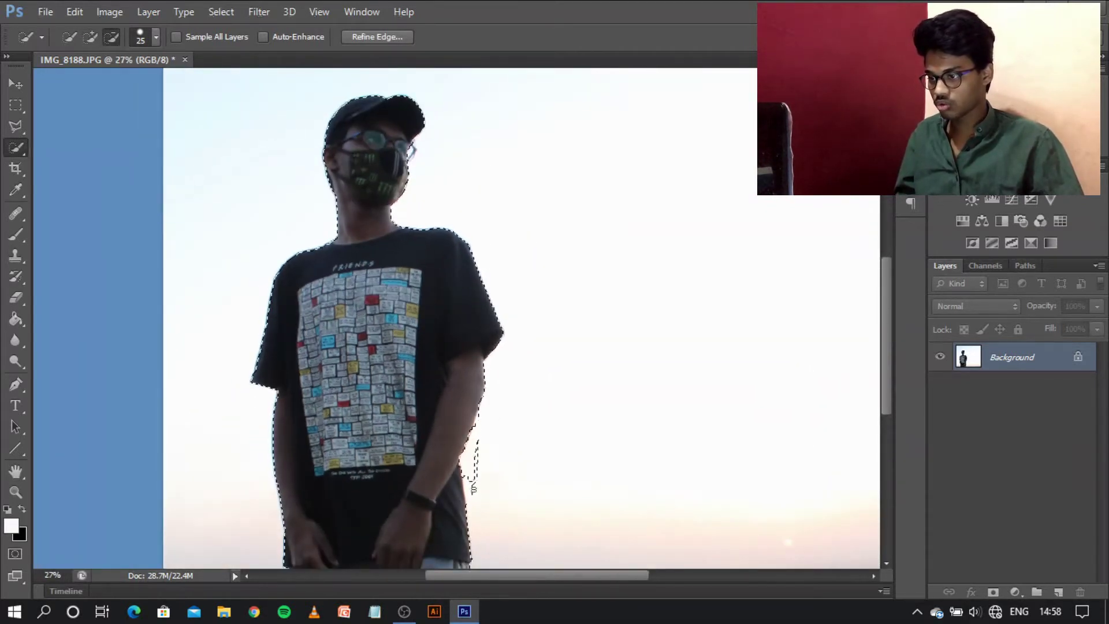
pyautogui.moveTo(473, 450); pyautogui.dragTo(479, 447)
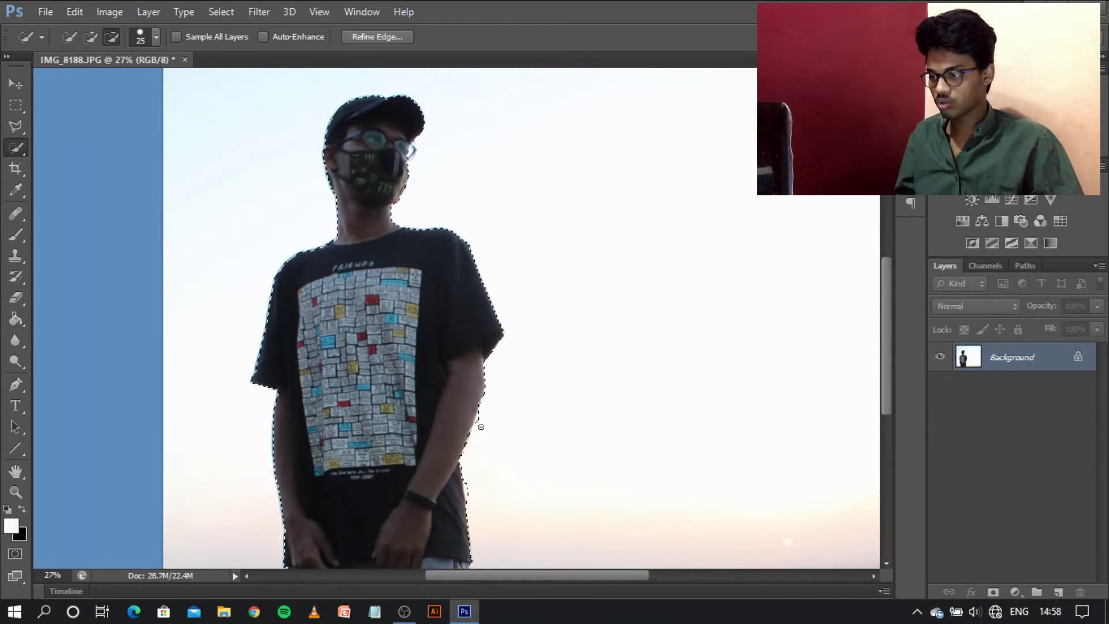
pyautogui.scroll(-2, 485, 399)
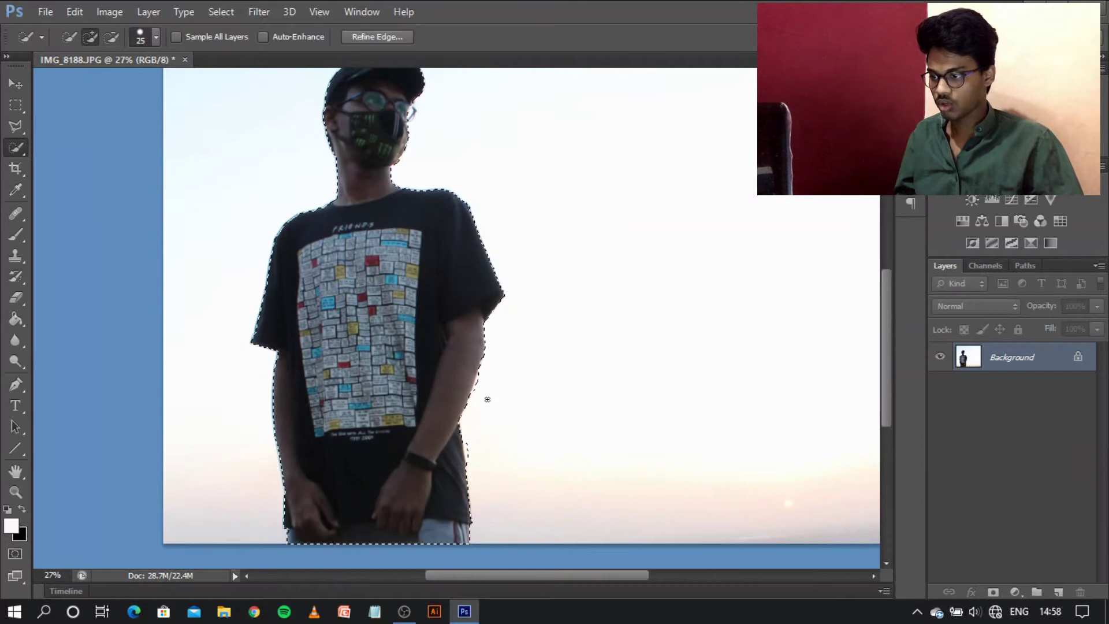
pyautogui.press('alt')
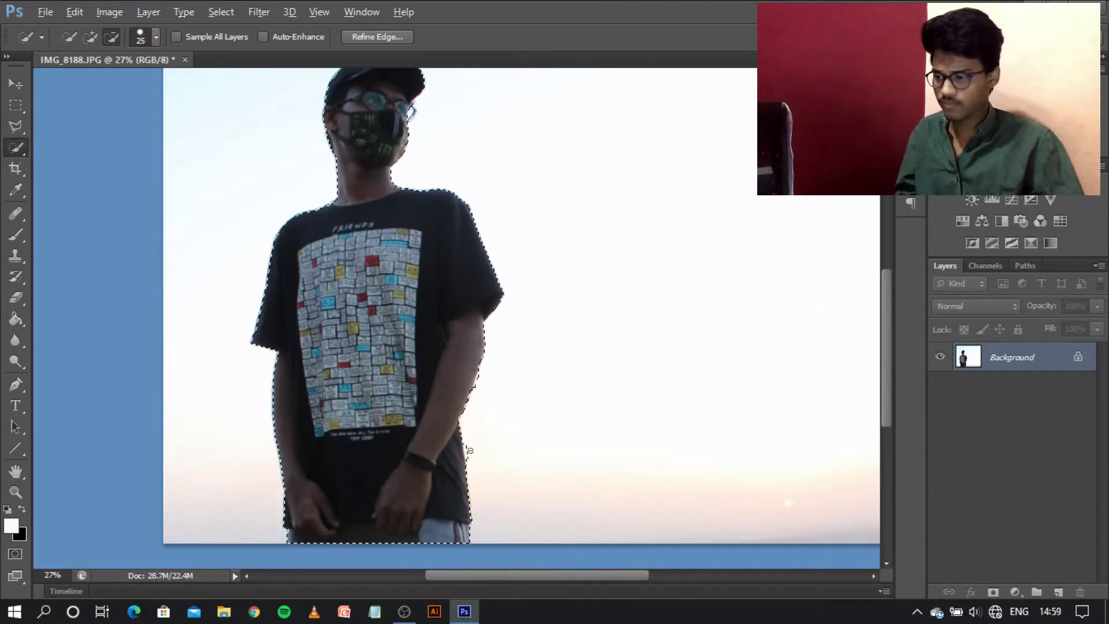
pyautogui.keyDown('alt'); pyautogui.click(466, 450); pyautogui.keyUp('alt')
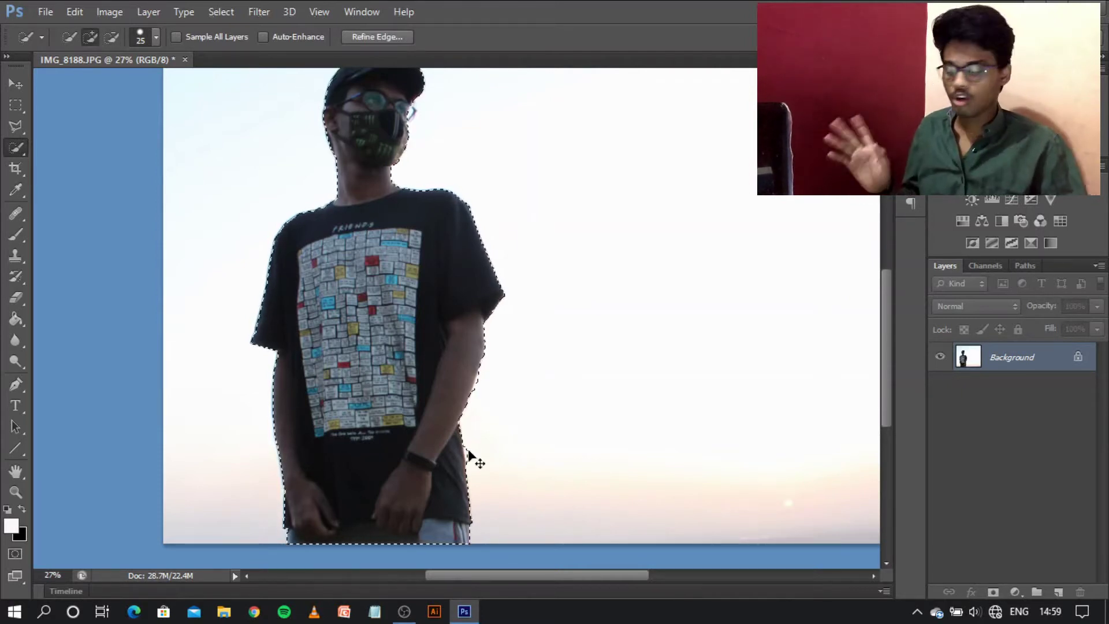
# Copy the selected man onto a new layer and hide the Background layer
pyautogui.hotkey('ctrl', 'j')
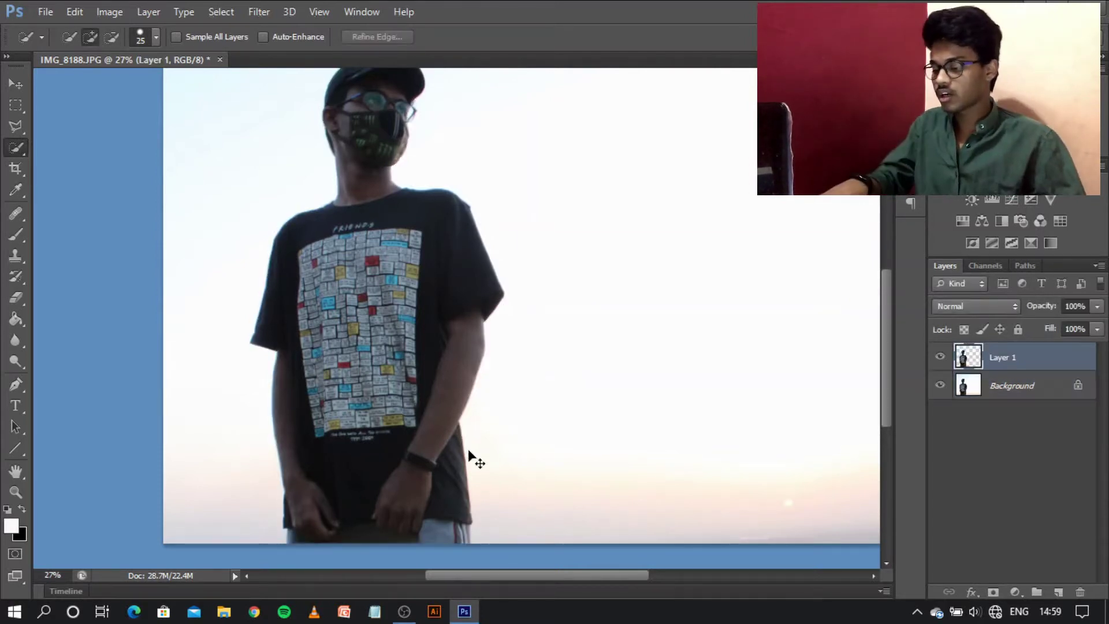
pyautogui.click(940, 385)
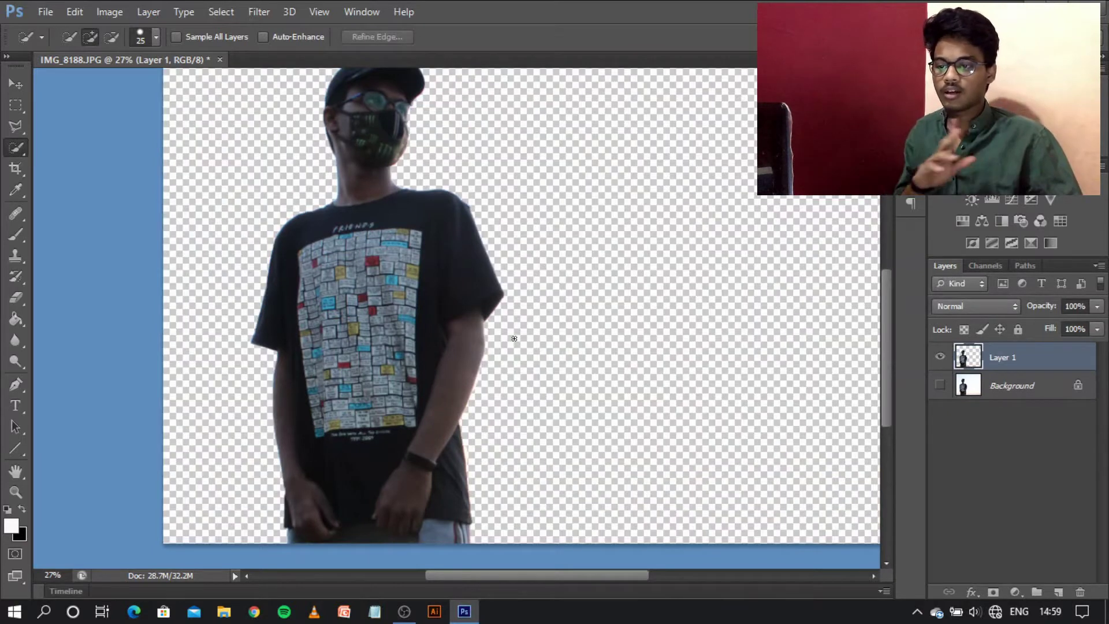
pyautogui.scroll(-1, 514, 338)
pyautogui.scroll(-2, 514, 339)
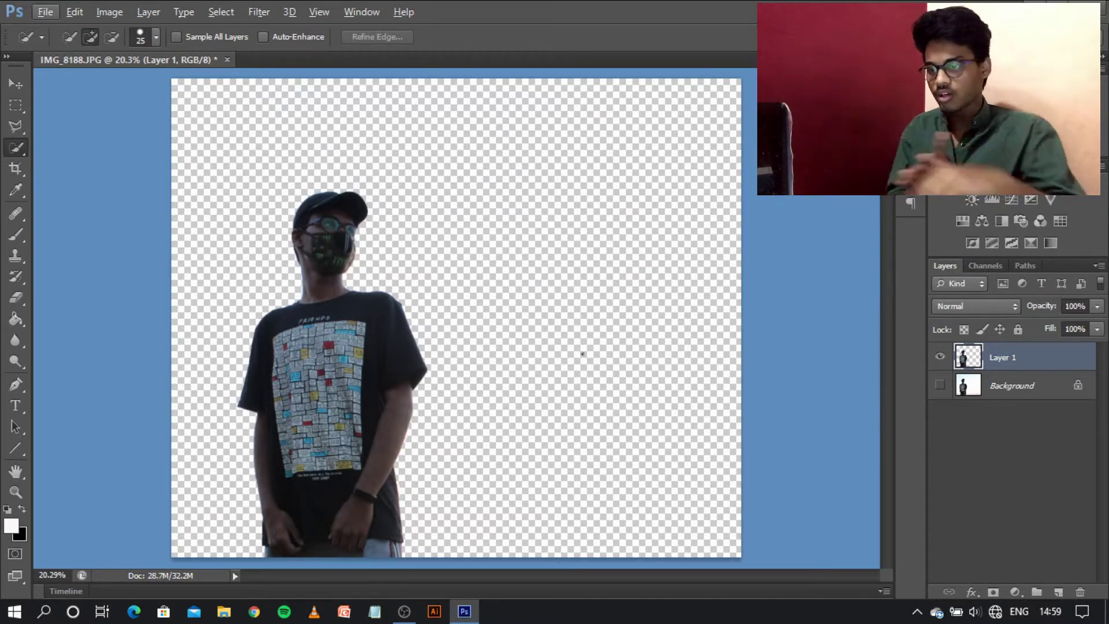
pyautogui.click(939, 386)
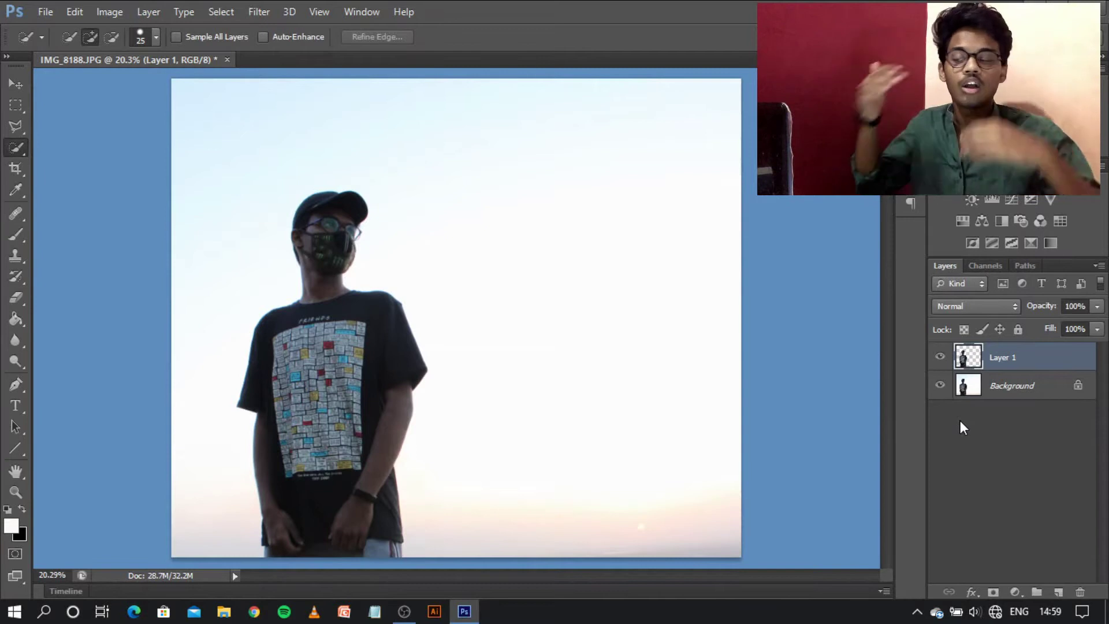
pyautogui.click(942, 385)
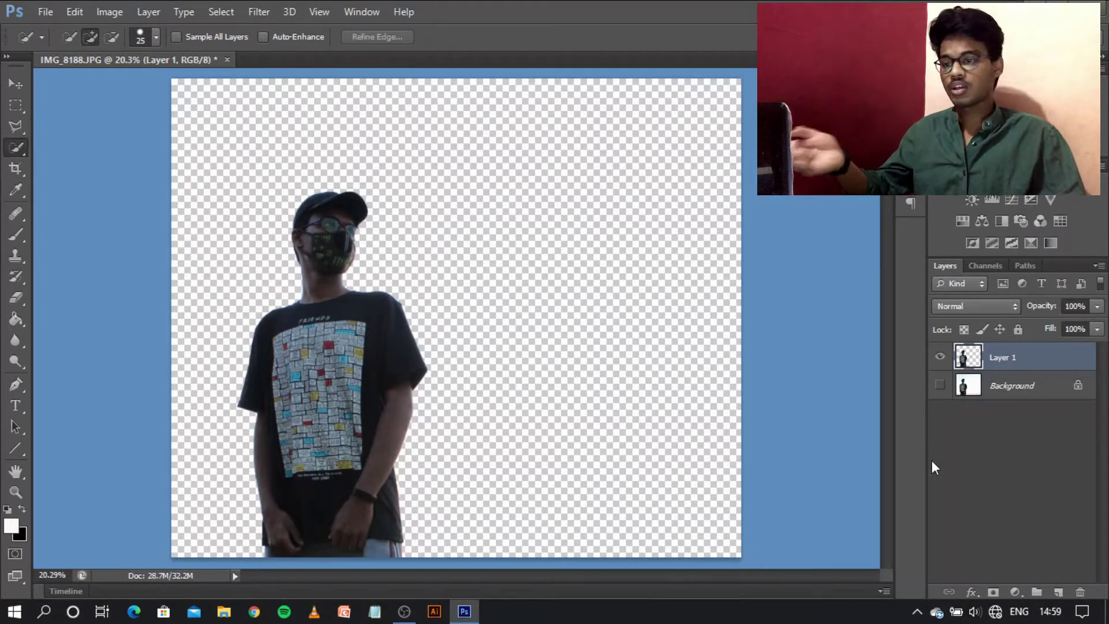
# Add a Gradient Fill layer using the white-to-black gradient preset
pyautogui.click(1016, 592)
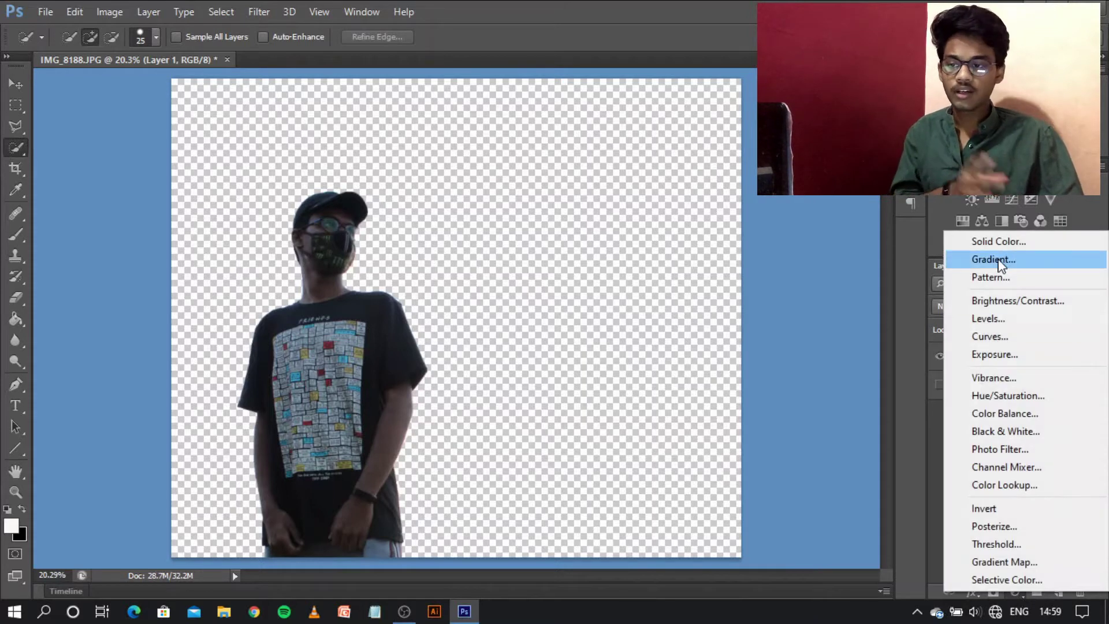
pyautogui.click(1000, 260)
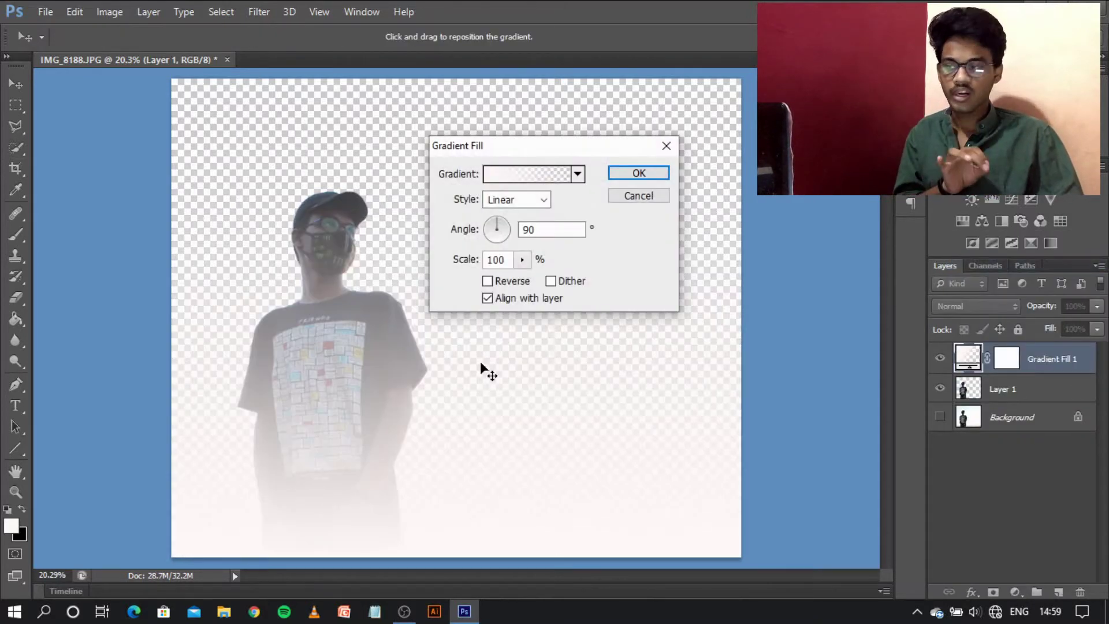
pyautogui.click(577, 173)
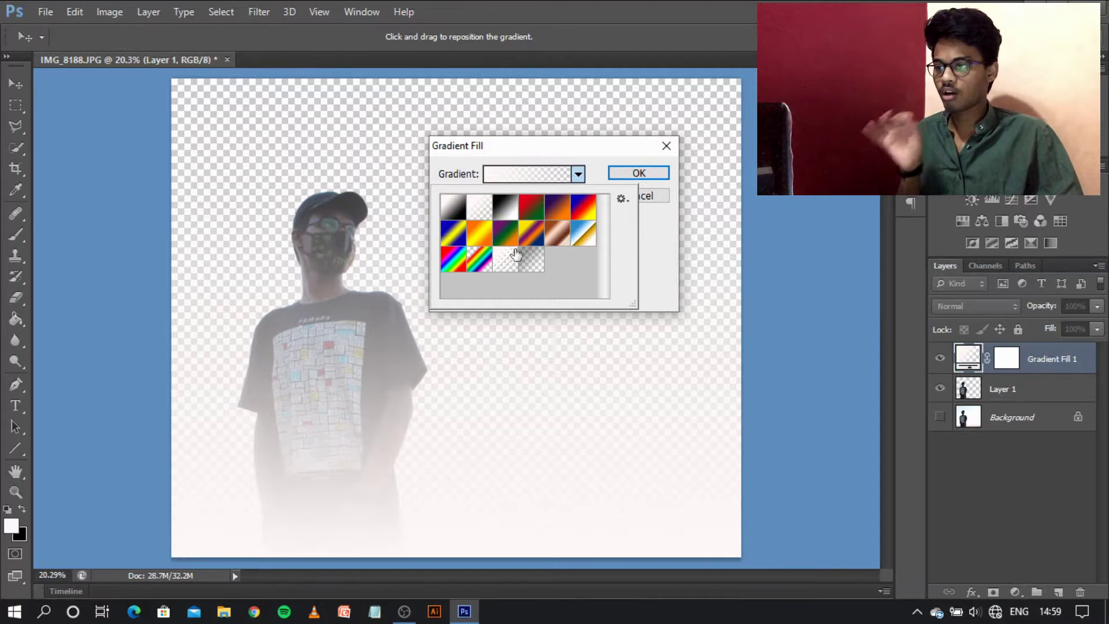
pyautogui.click(531, 241)
pyautogui.click(480, 247)
pyautogui.click(451, 206)
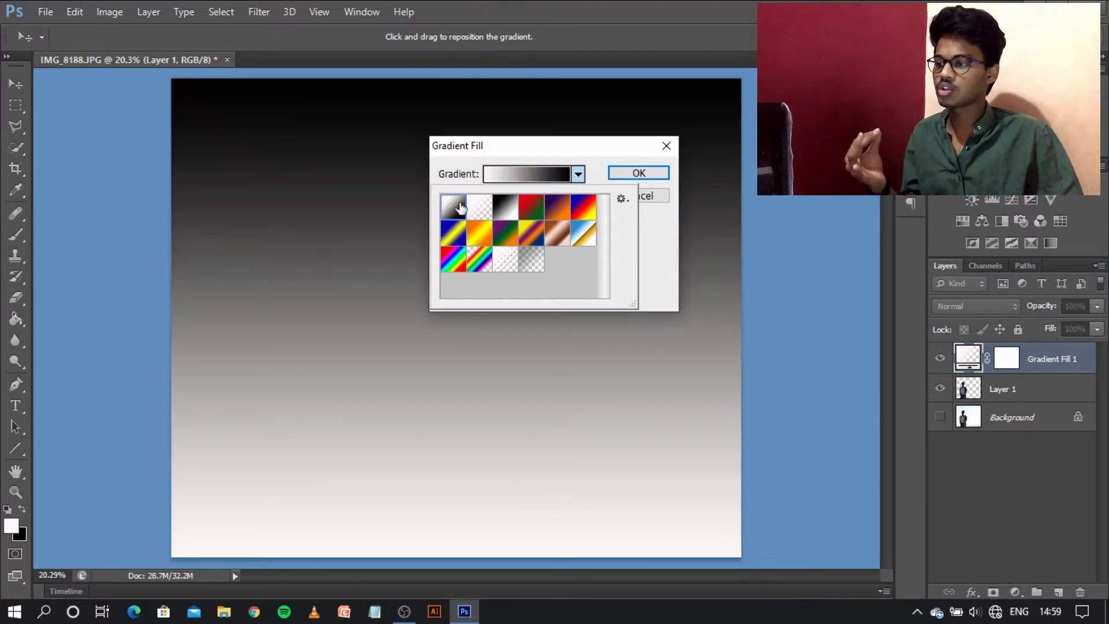
pyautogui.click(477, 211)
pyautogui.click(450, 207)
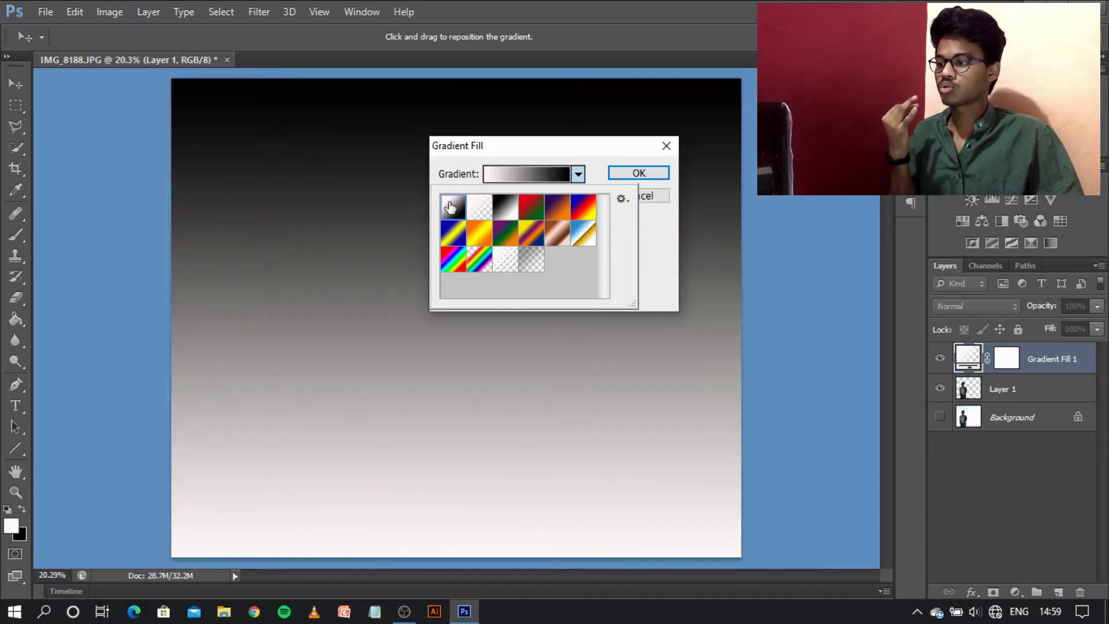
pyautogui.click(628, 181)
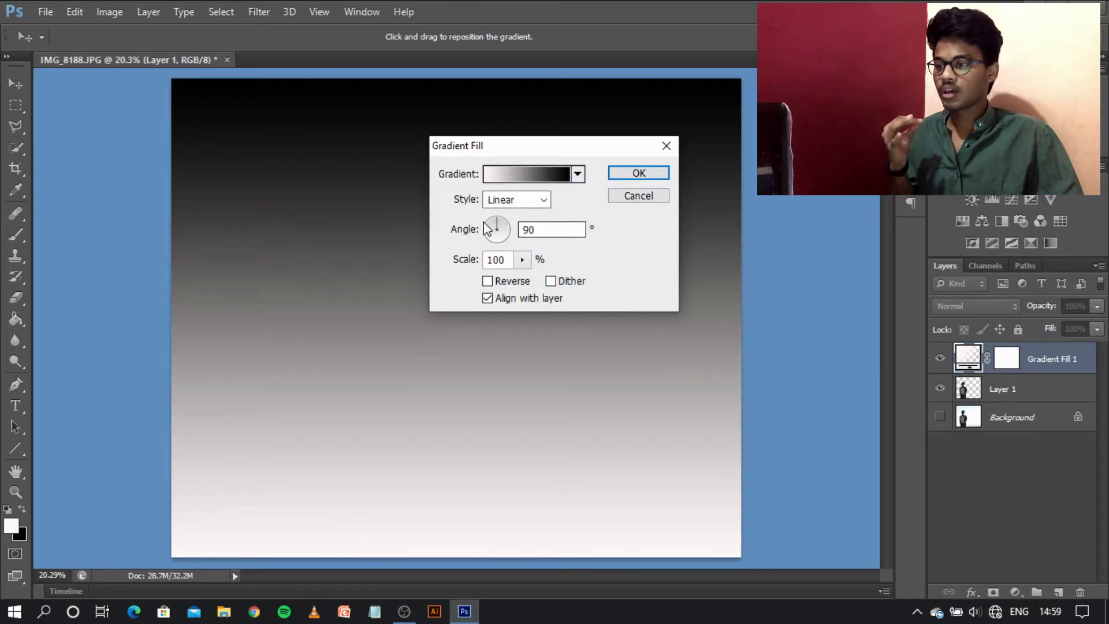
# Shift the gradient upward on the canvas, apply it, and place the gradient layer beneath the man's cutout layer
pyautogui.moveTo(319, 298); pyautogui.dragTo(332, 213)
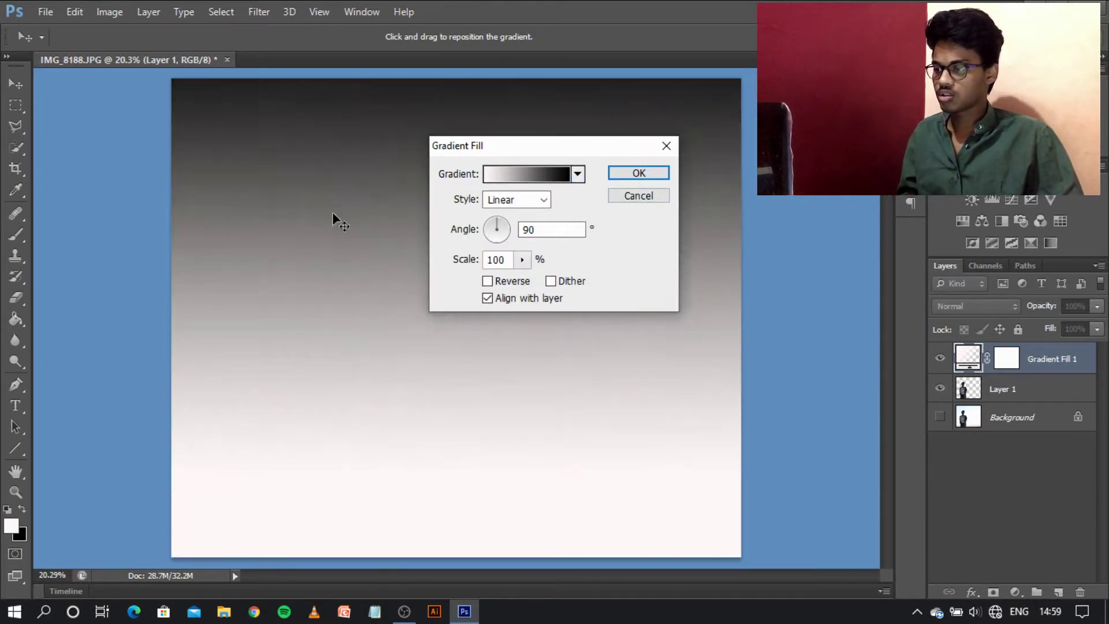
pyautogui.click(624, 174)
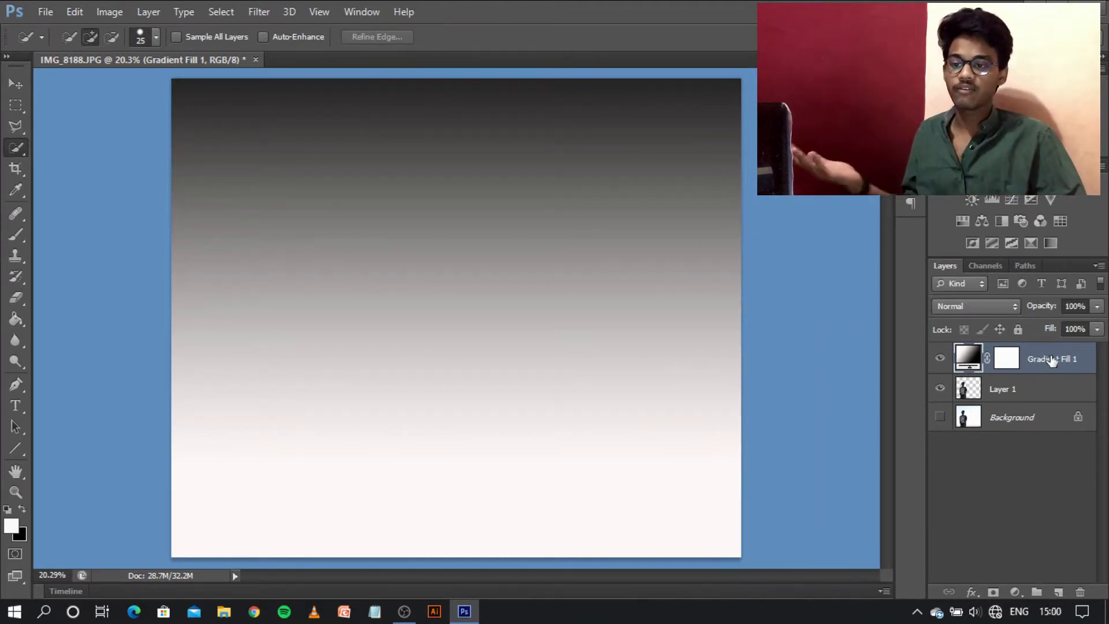
pyautogui.moveTo(1048, 359); pyautogui.dragTo(1040, 402)
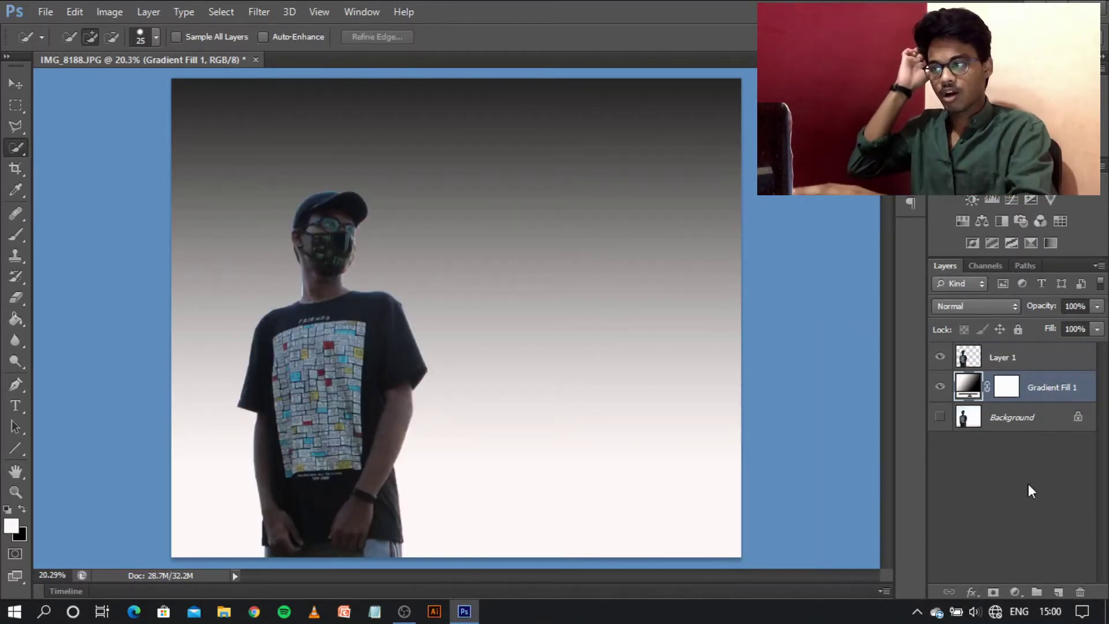
# Reopen the gradient fill and move the gradient further up so only the top of the background stays grey
pyautogui.doubleClick(962, 388)
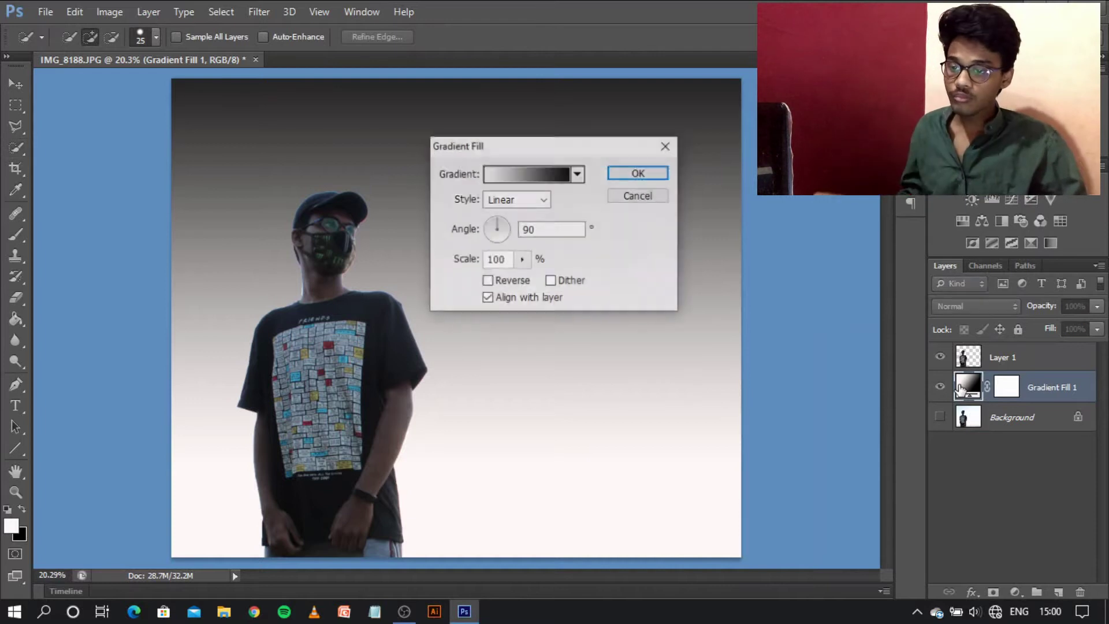
pyautogui.moveTo(295, 200); pyautogui.dragTo(293, 88)
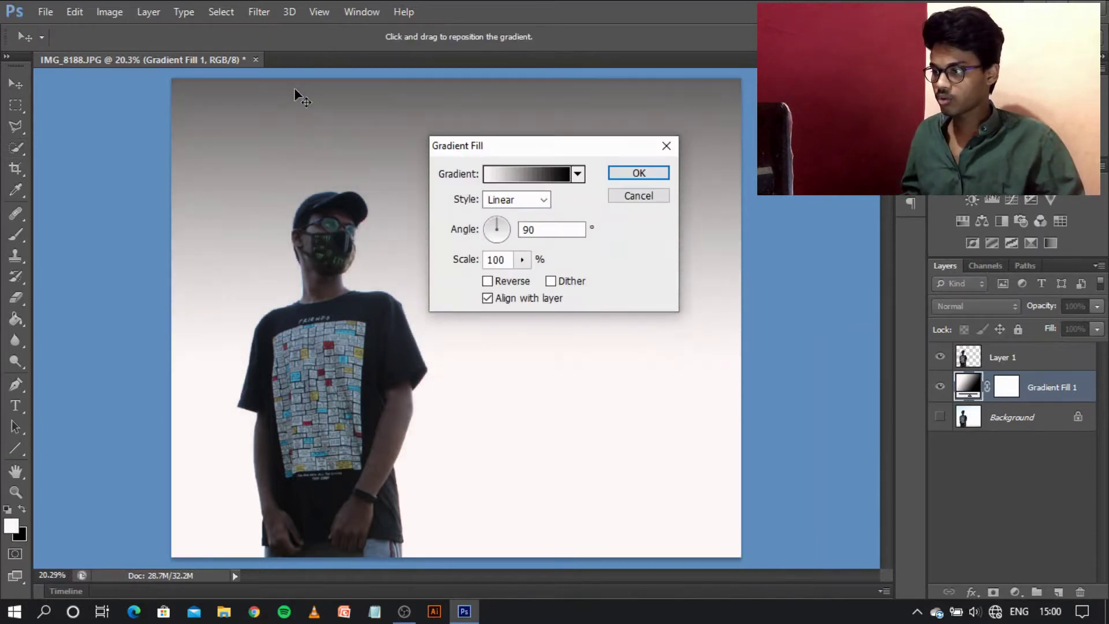
pyautogui.moveTo(265, 245); pyautogui.dragTo(266, 172)
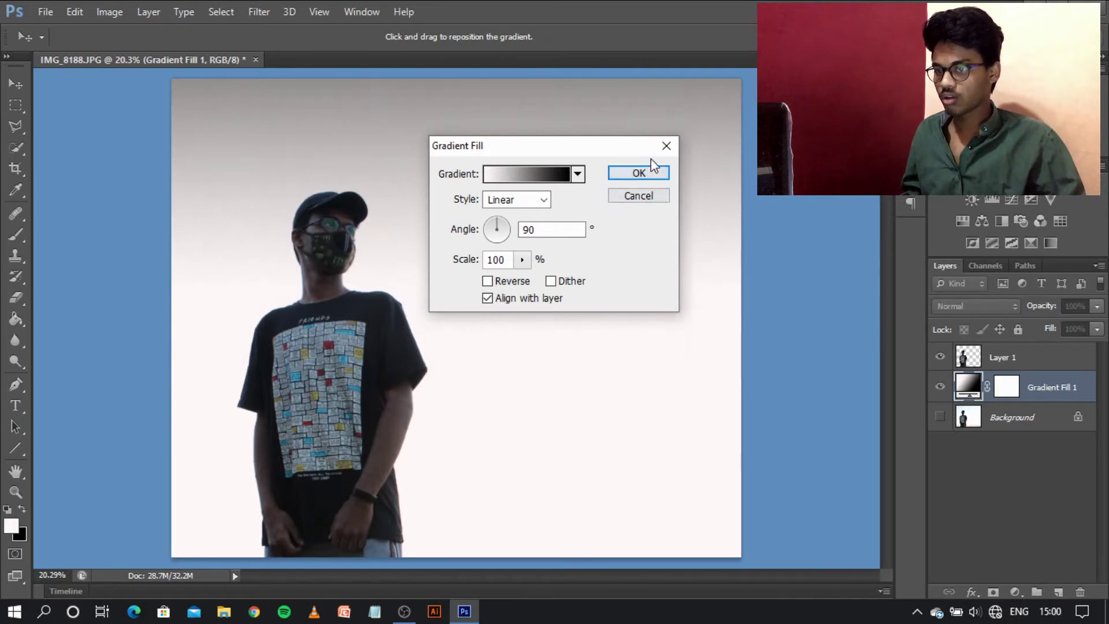
pyautogui.click(638, 173)
pyautogui.press('w')
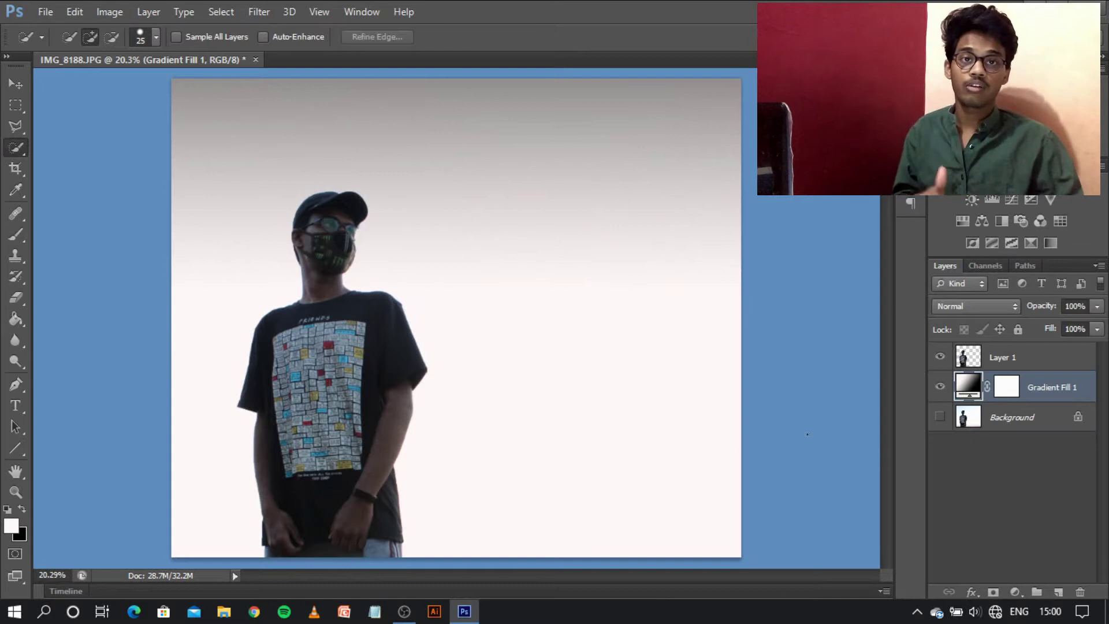
# Hide the Gradient Fill layer and add a new empty layer above it
pyautogui.click(941, 387)
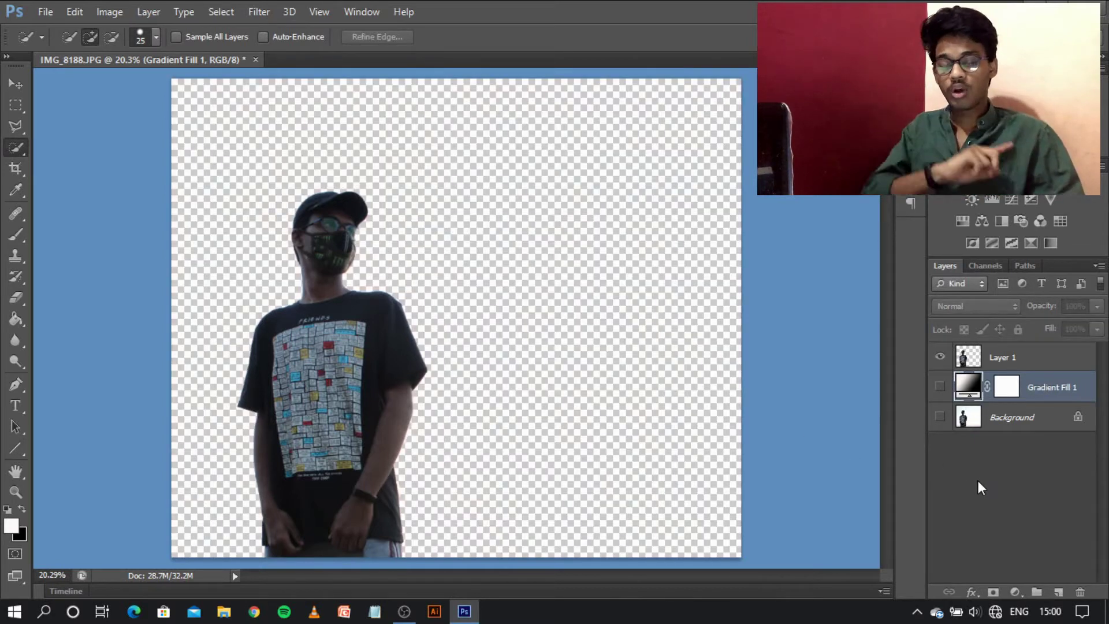
pyautogui.click(1059, 592)
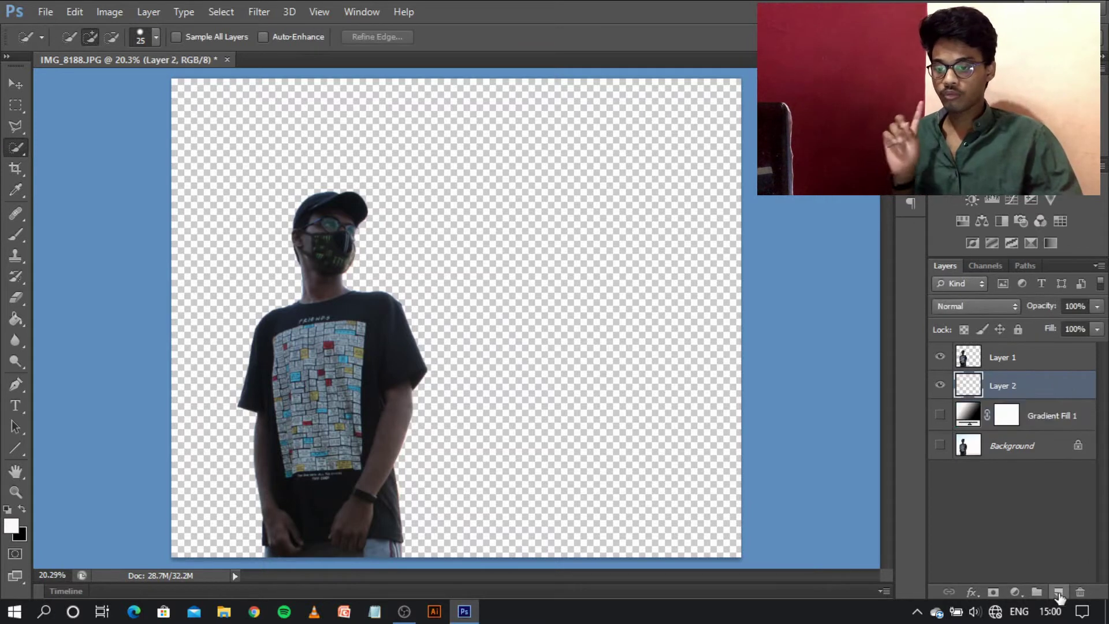
# Fill the new empty layer with the white foreground color at 100% opacity in Normal mode
pyautogui.click(81, 10)
pyautogui.click(178, 237)
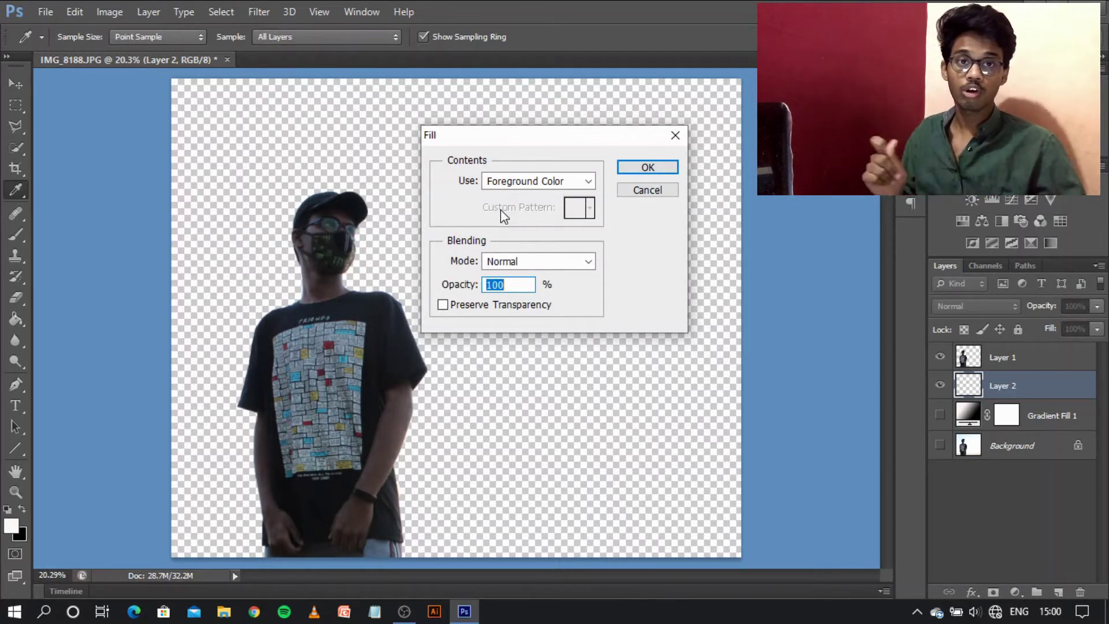
pyautogui.click(648, 168)
pyautogui.press('w')
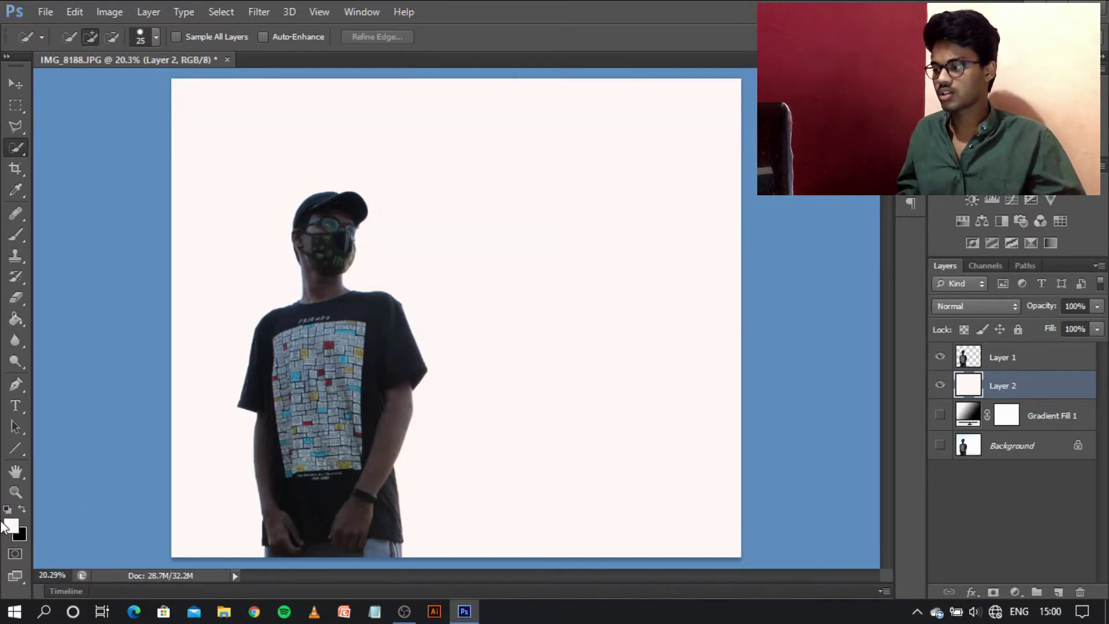
# Show the Gradient Fill layer again and delete the white-filled Layer 2
pyautogui.click(939, 414)
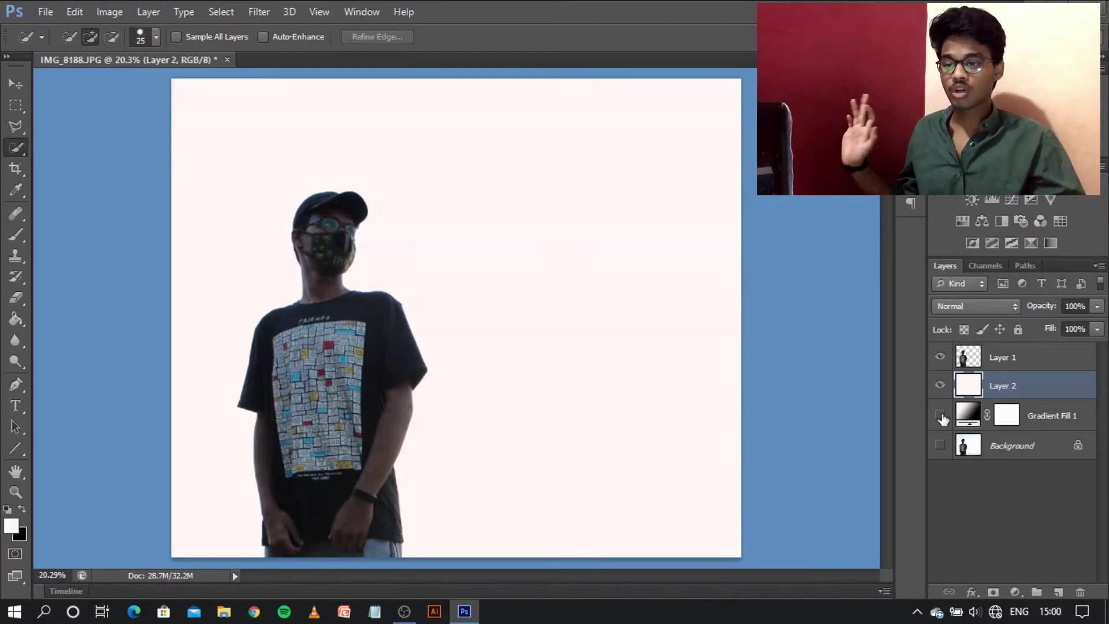
pyautogui.click(940, 385)
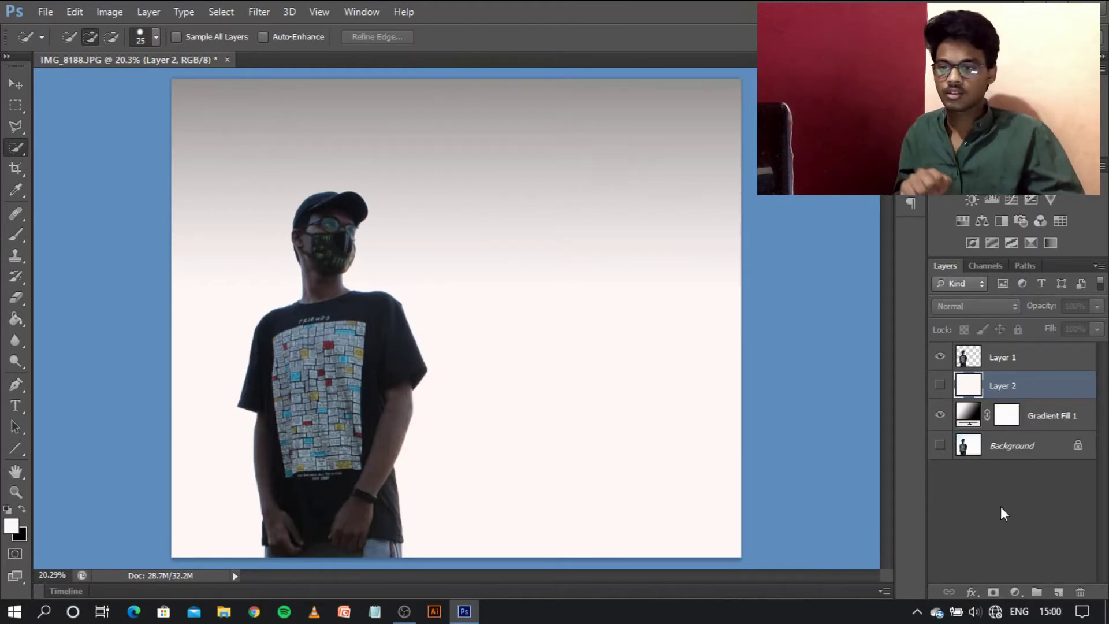
pyautogui.hotkey('alt', ']')
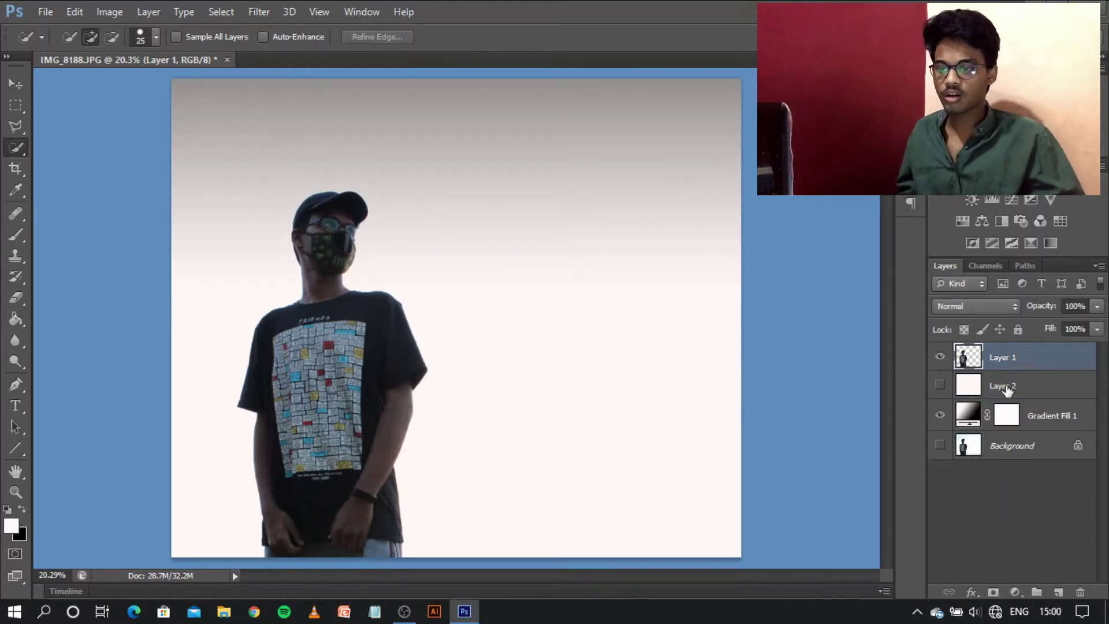
pyautogui.click(1007, 391)
pyautogui.click(1080, 593)
# Duplicate the man's cutout layer and select the original beneath the copy
pyautogui.click(1046, 363)
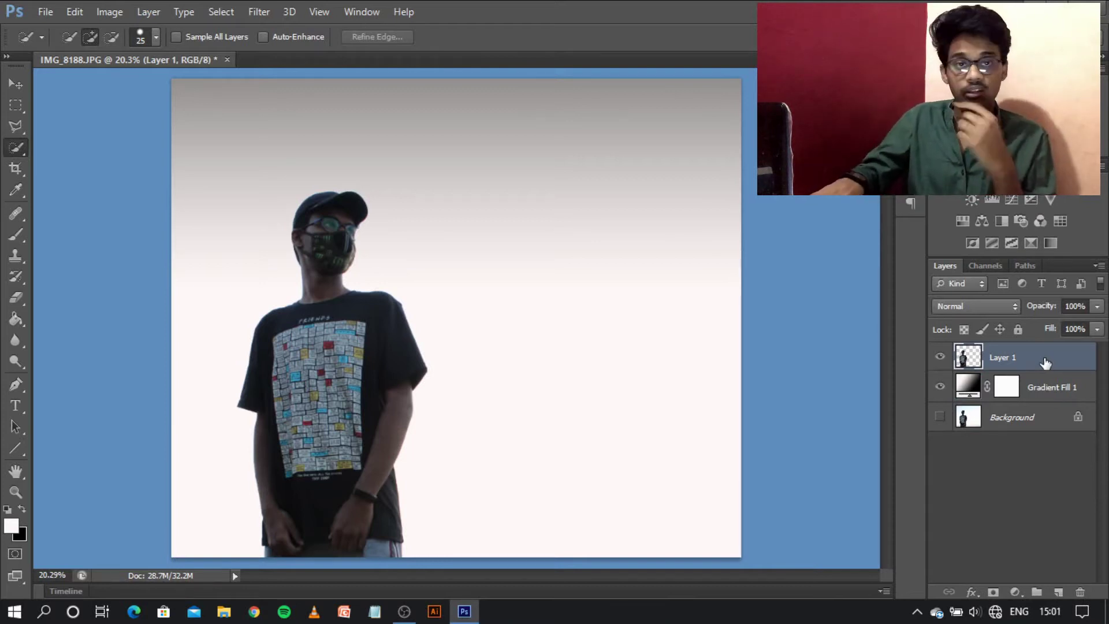
pyautogui.hotkey('ctrl', 'j')
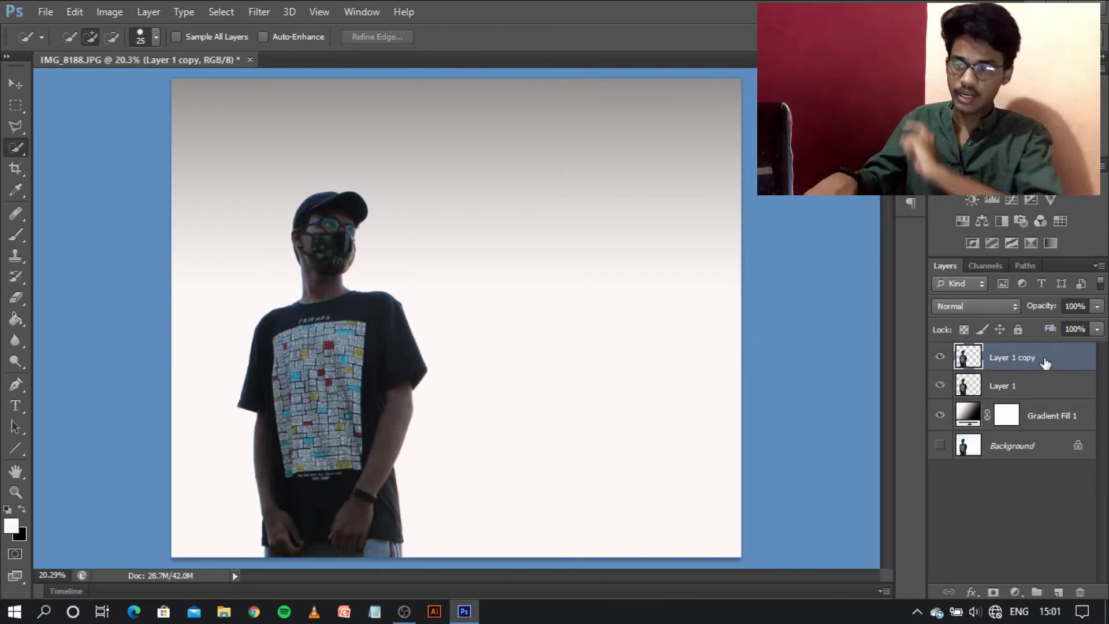
pyautogui.click(1036, 383)
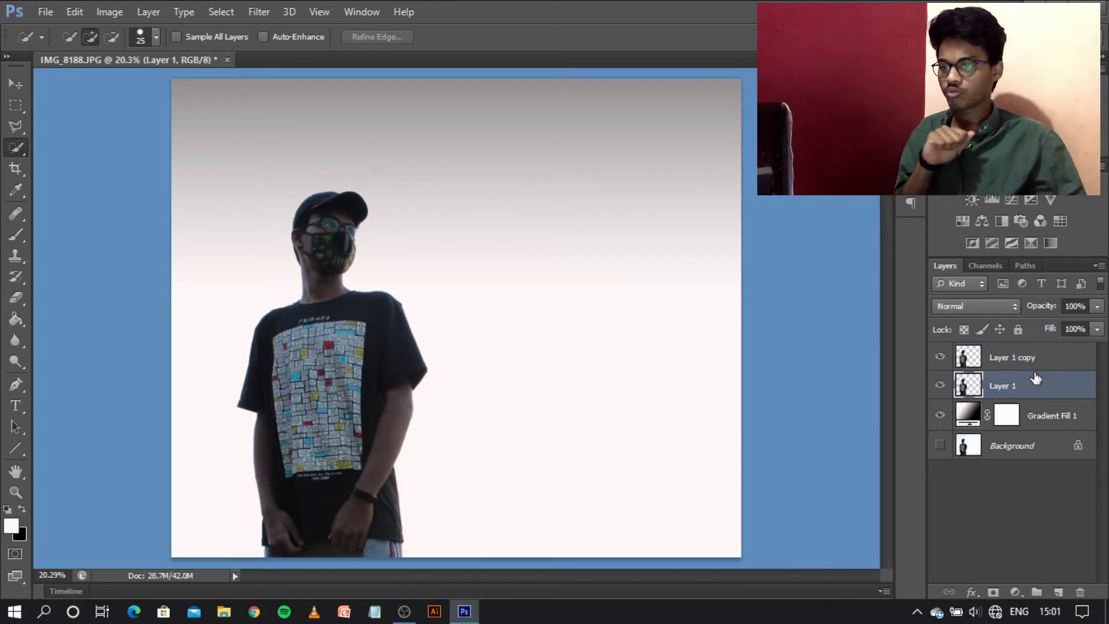
# Apply Liquify to Layer 1, using Forward Warp to stretch the man's head, torso and arm across to the canvas's right edge
pyautogui.click(257, 11)
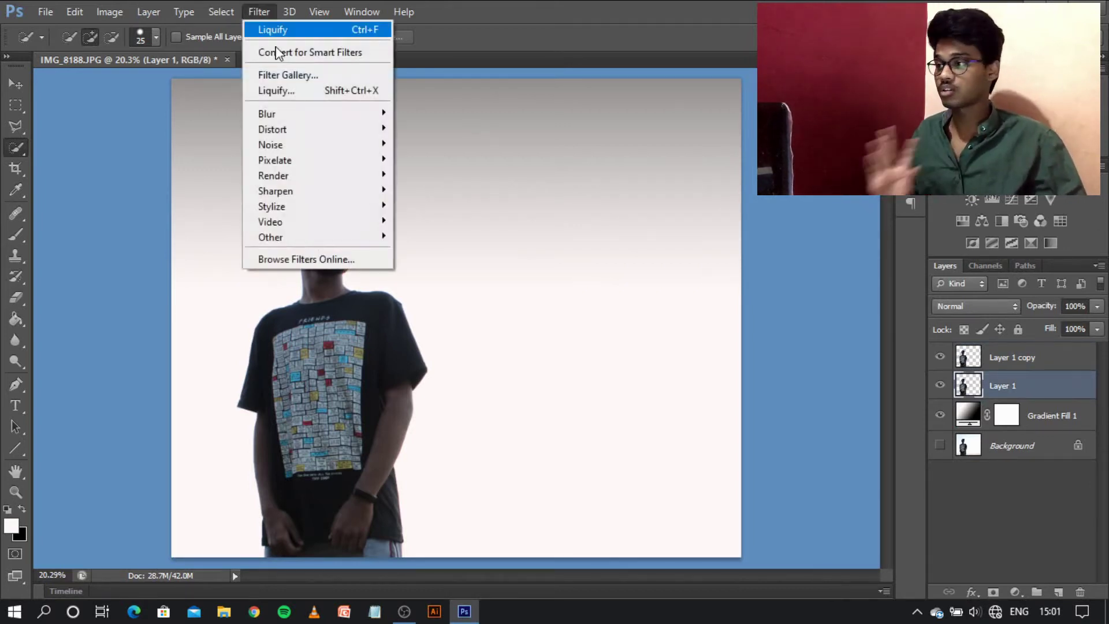
pyautogui.click(292, 86)
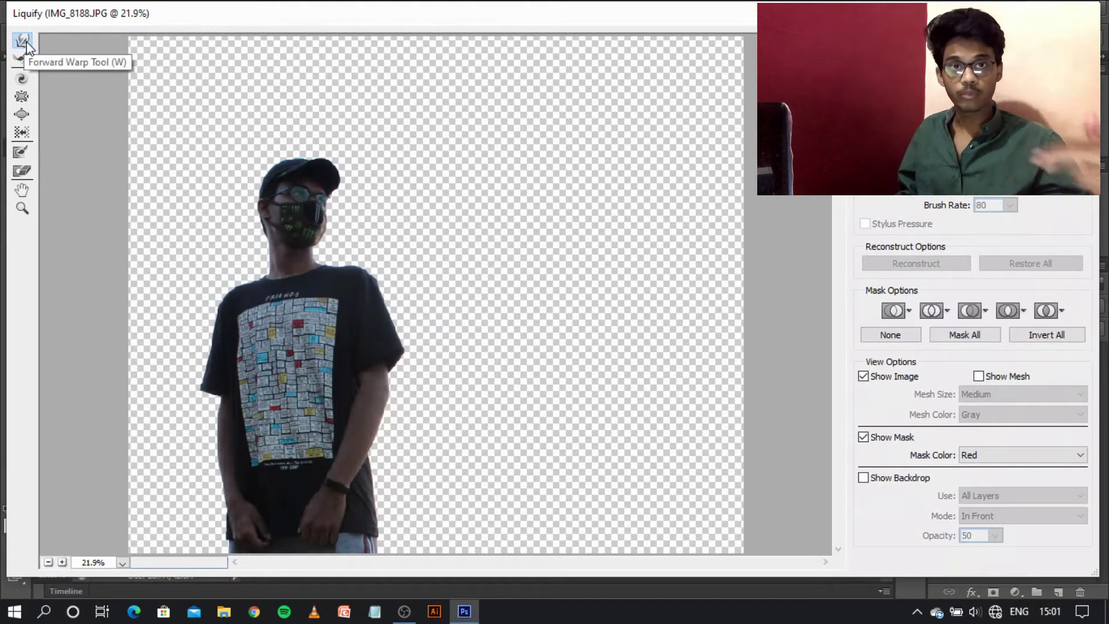
pyautogui.moveTo(346, 156)
pyautogui.mouseDown()
pyautogui.moveTo(381, 184)
pyautogui.moveTo(416, 243)
pyautogui.moveTo(462, 272)
pyautogui.moveTo(632, 294)
pyautogui.moveTo(549, 193)
pyautogui.moveTo(532, 141)
pyautogui.mouseUp()
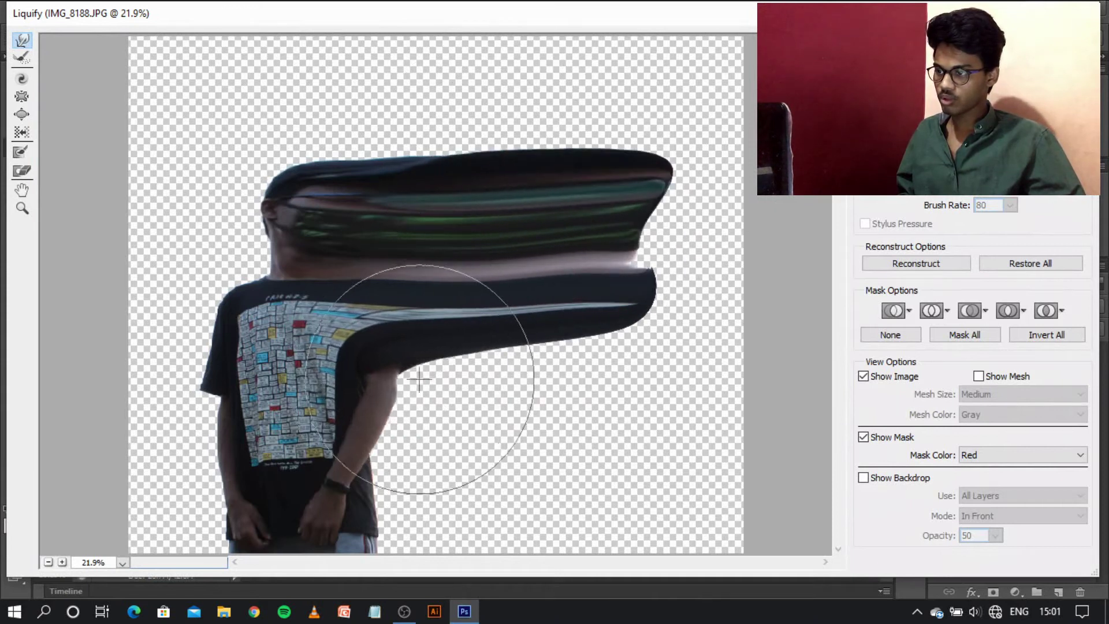
pyautogui.moveTo(420, 379)
pyautogui.mouseDown()
pyautogui.moveTo(508, 409)
pyautogui.moveTo(476, 449)
pyautogui.moveTo(473, 478)
pyautogui.moveTo(427, 509)
pyautogui.moveTo(512, 528)
pyautogui.moveTo(396, 517)
pyautogui.moveTo(469, 522)
pyautogui.moveTo(460, 538)
pyautogui.moveTo(786, 547)
pyautogui.moveTo(759, 553)
pyautogui.moveTo(607, 504)
pyautogui.moveTo(824, 484)
pyautogui.moveTo(731, 436)
pyautogui.moveTo(663, 424)
pyautogui.moveTo(742, 443)
pyautogui.moveTo(626, 380)
pyautogui.moveTo(591, 374)
pyautogui.moveTo(714, 375)
pyautogui.moveTo(555, 374)
pyautogui.mouseUp()
pyautogui.moveTo(673, 377)
pyautogui.mouseDown()
pyautogui.moveTo(687, 332)
pyautogui.moveTo(800, 285)
pyautogui.moveTo(664, 255)
pyautogui.moveTo(777, 242)
pyautogui.moveTo(654, 218)
pyautogui.moveTo(693, 173)
pyautogui.mouseUp()
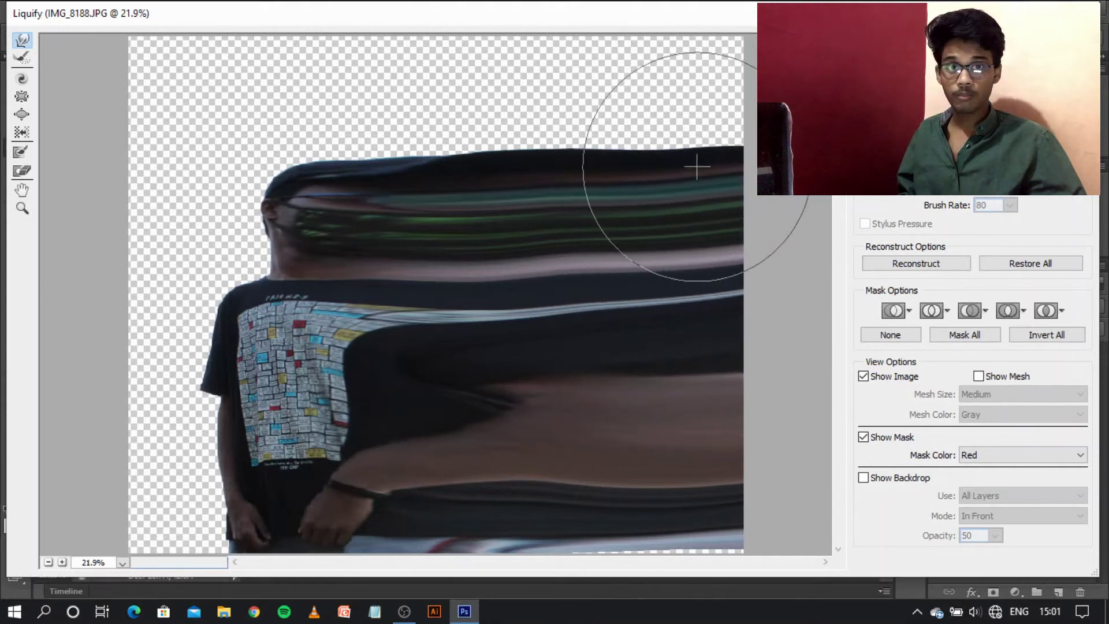
pyautogui.moveTo(688, 530); pyautogui.dragTo(743, 569)
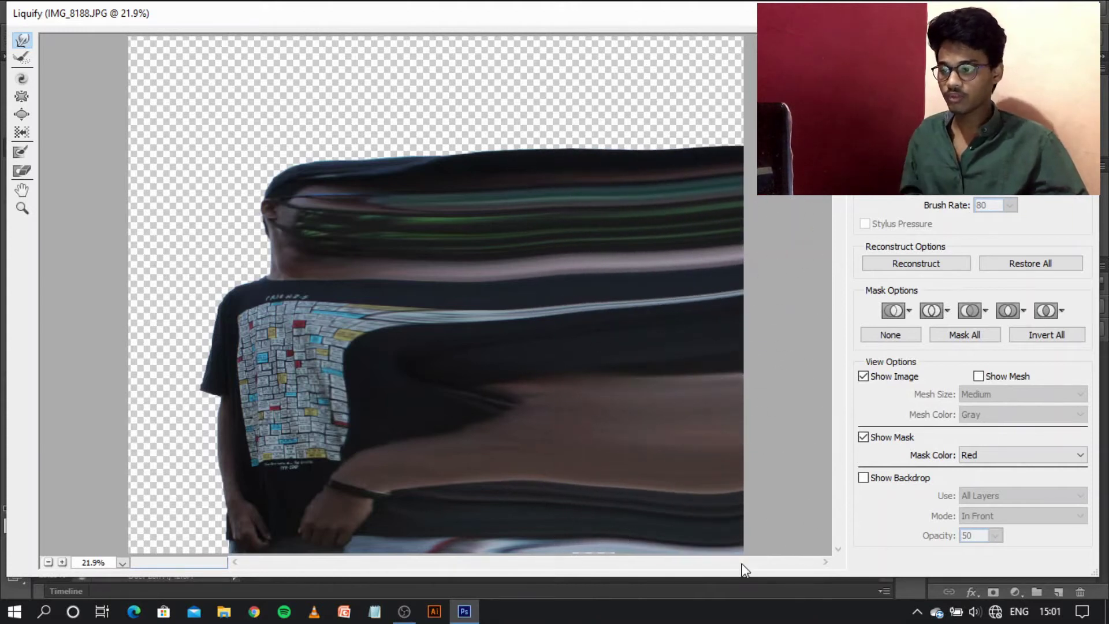
pyautogui.press('Return')
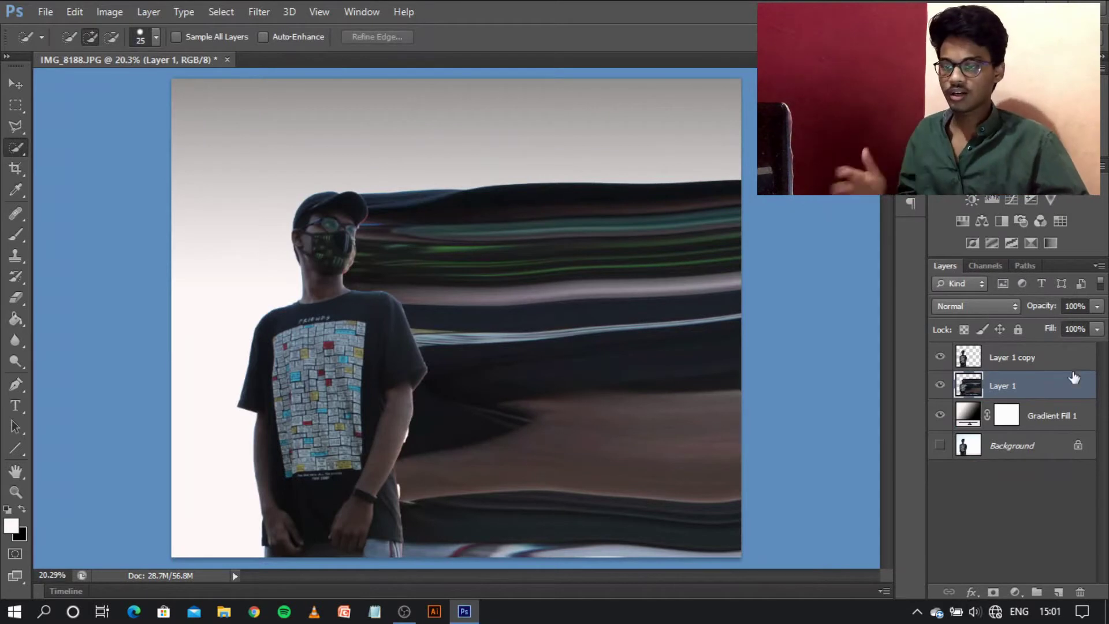
# Add a black layer mask to the stretched Layer 1 and a white layer mask to Layer 1 copy
pyautogui.keyDown('alt'); pyautogui.click(993, 592); pyautogui.keyUp('alt')
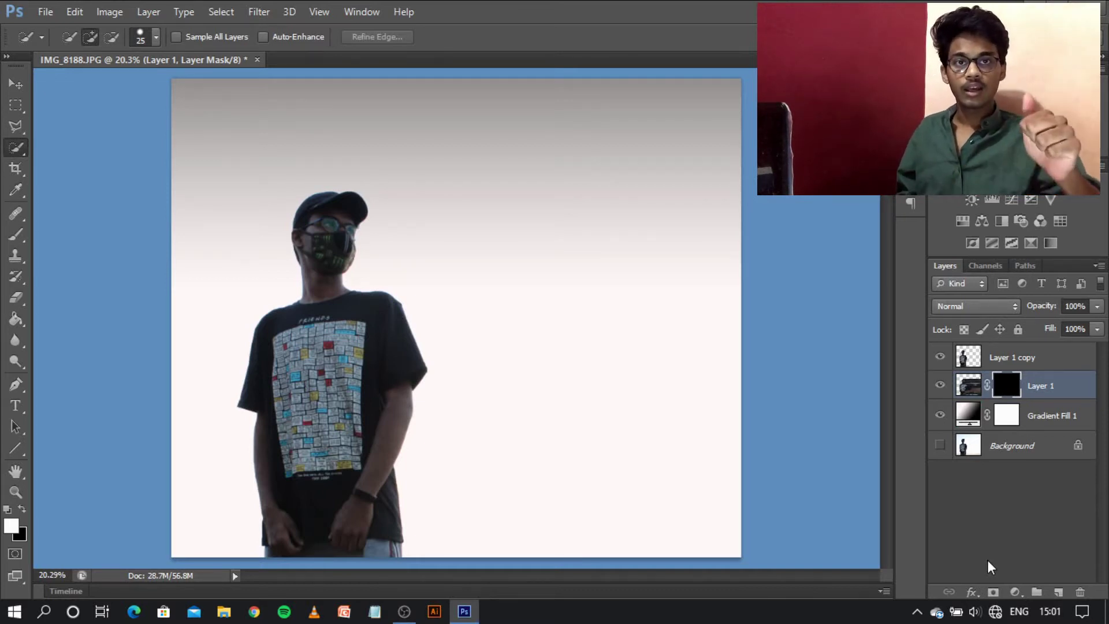
pyautogui.click(1022, 369)
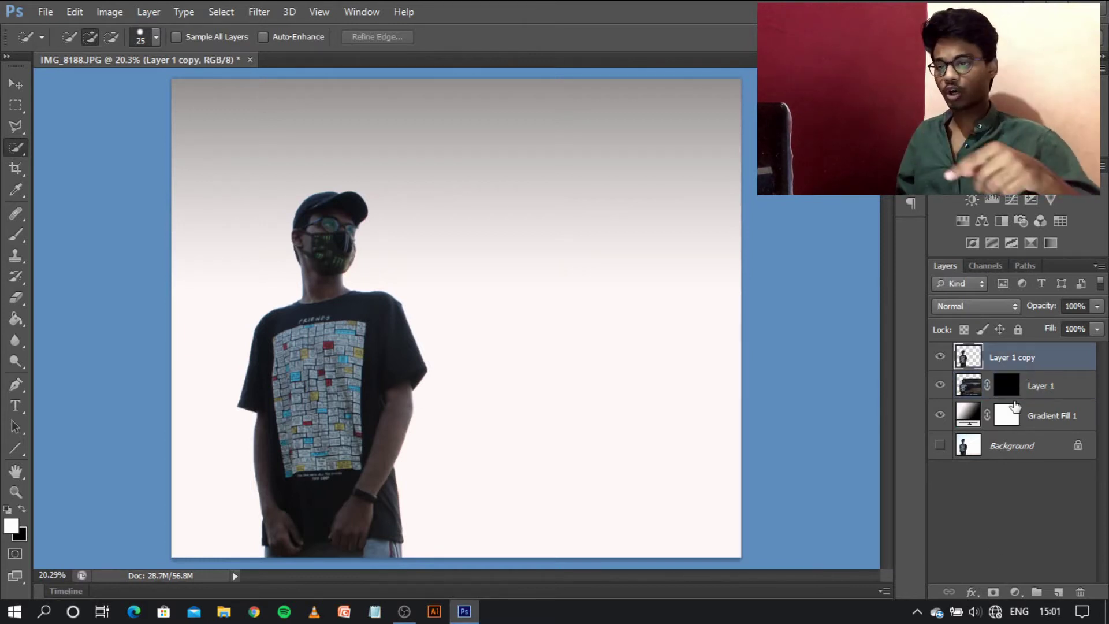
pyautogui.click(993, 592)
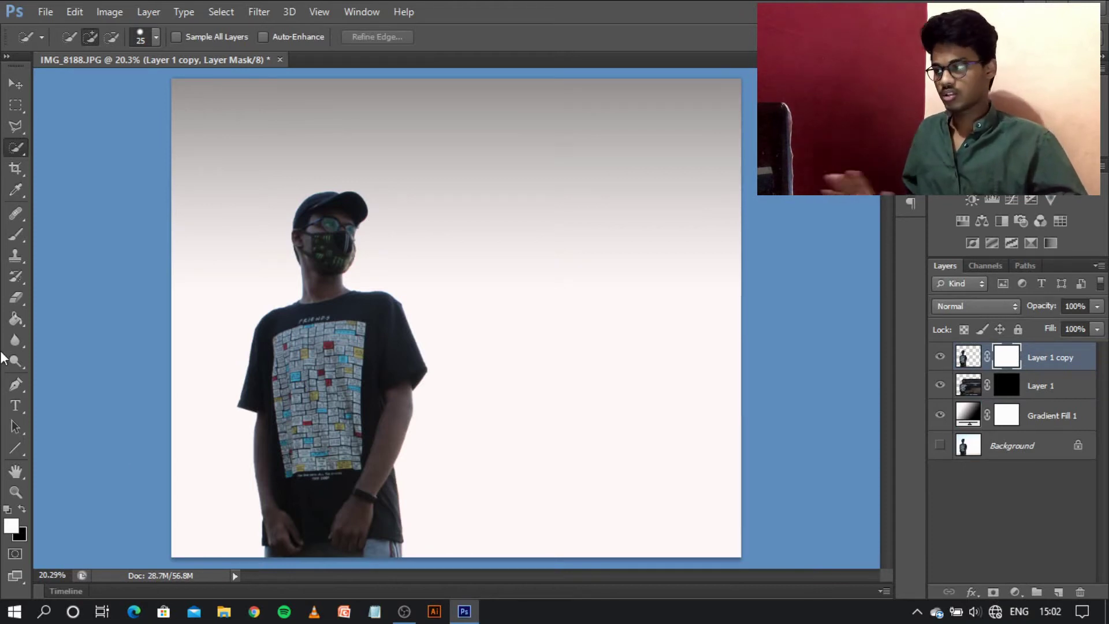
# Set up the Brush tool with the 1536 px splatter tip at a 62° angle and black as the foreground color
pyautogui.click(18, 234)
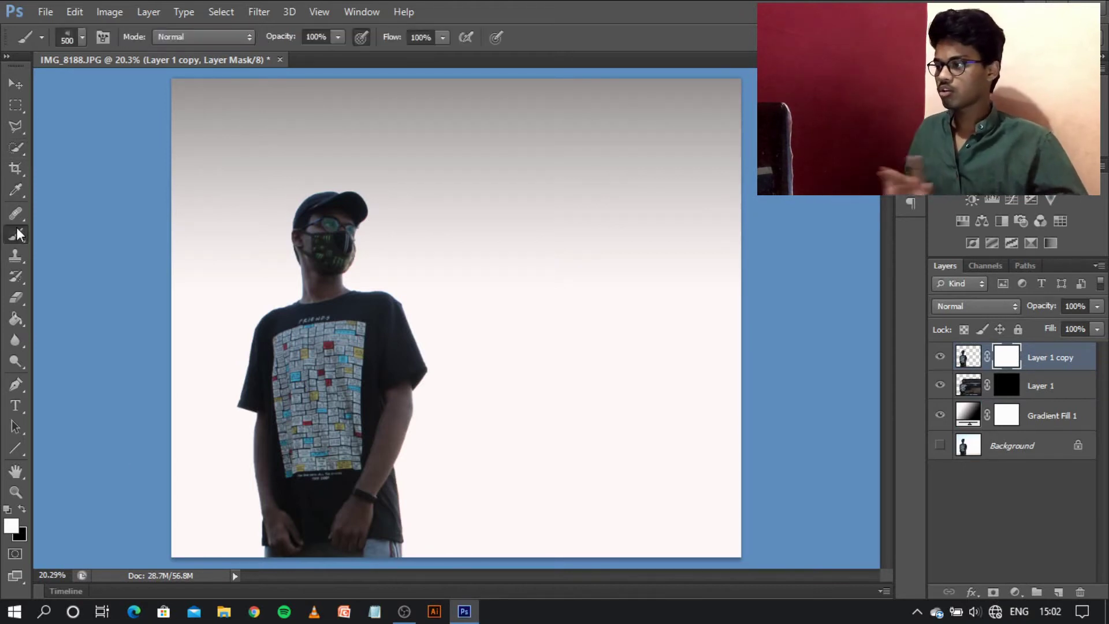
pyautogui.click(103, 38)
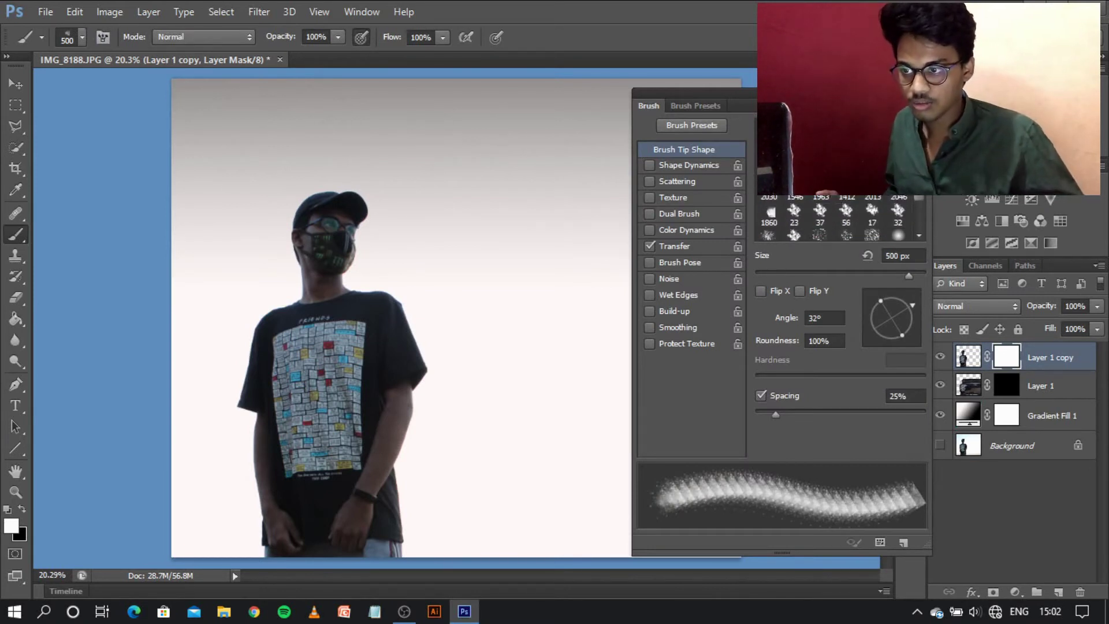
pyautogui.click(795, 183)
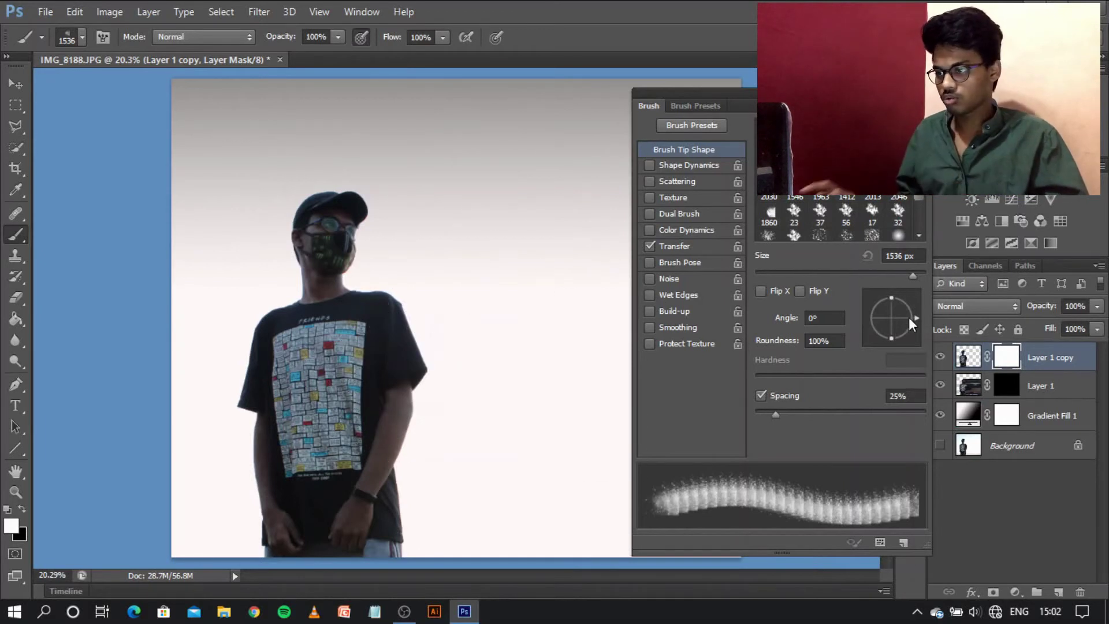
pyautogui.moveTo(913, 317); pyautogui.dragTo(897, 292)
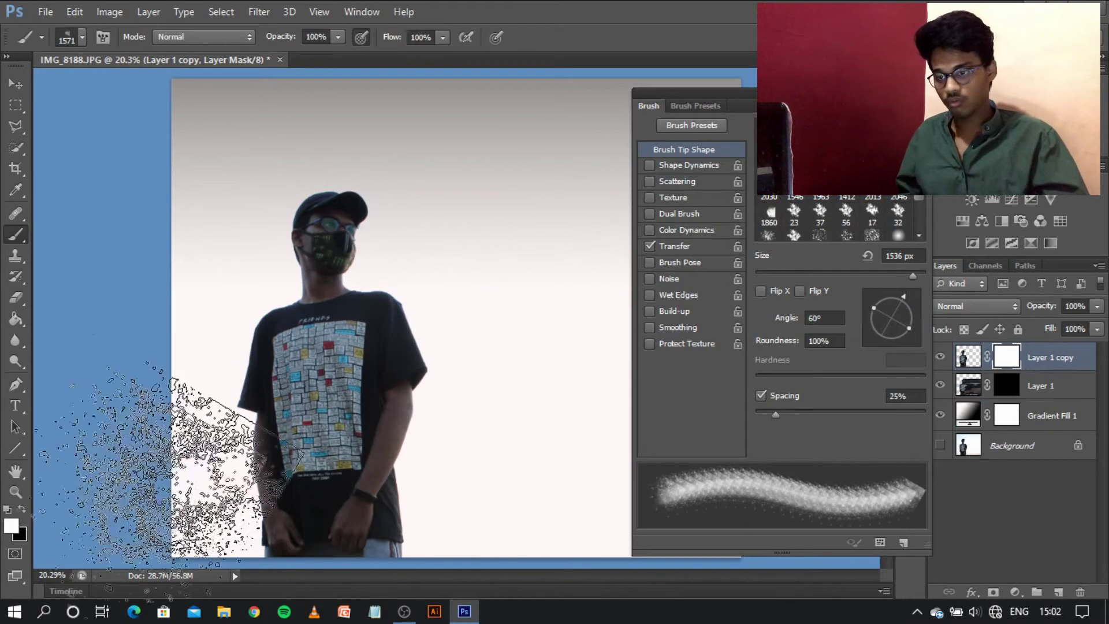
pyautogui.click(22, 509)
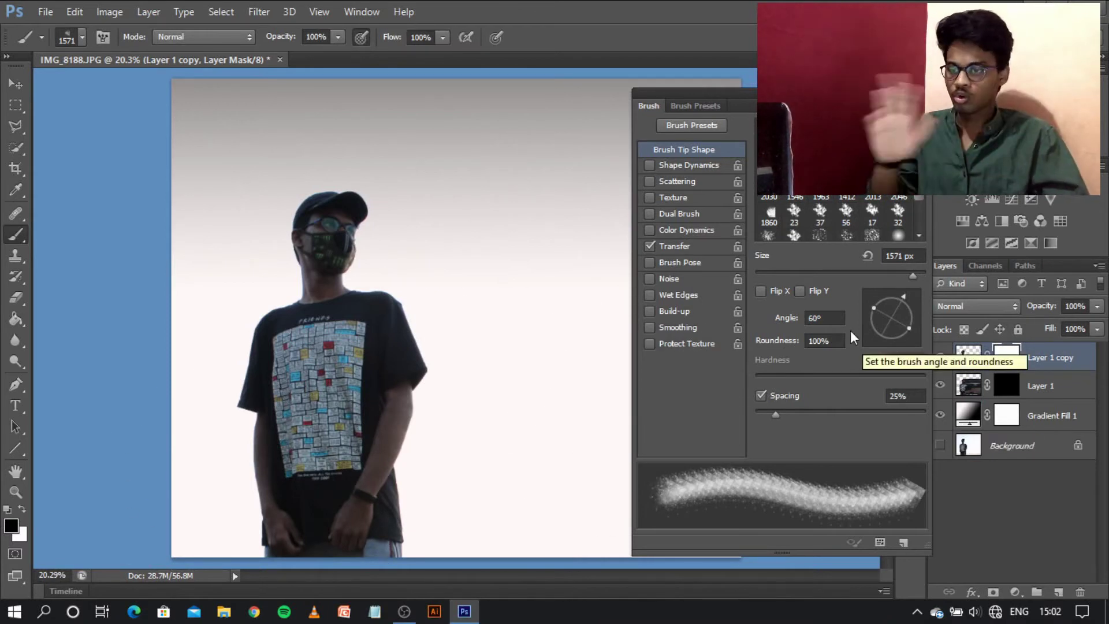
pyautogui.moveTo(904, 301)
pyautogui.mouseDown()
pyautogui.moveTo(839, 300)
pyautogui.moveTo(906, 296)
pyautogui.mouseUp()
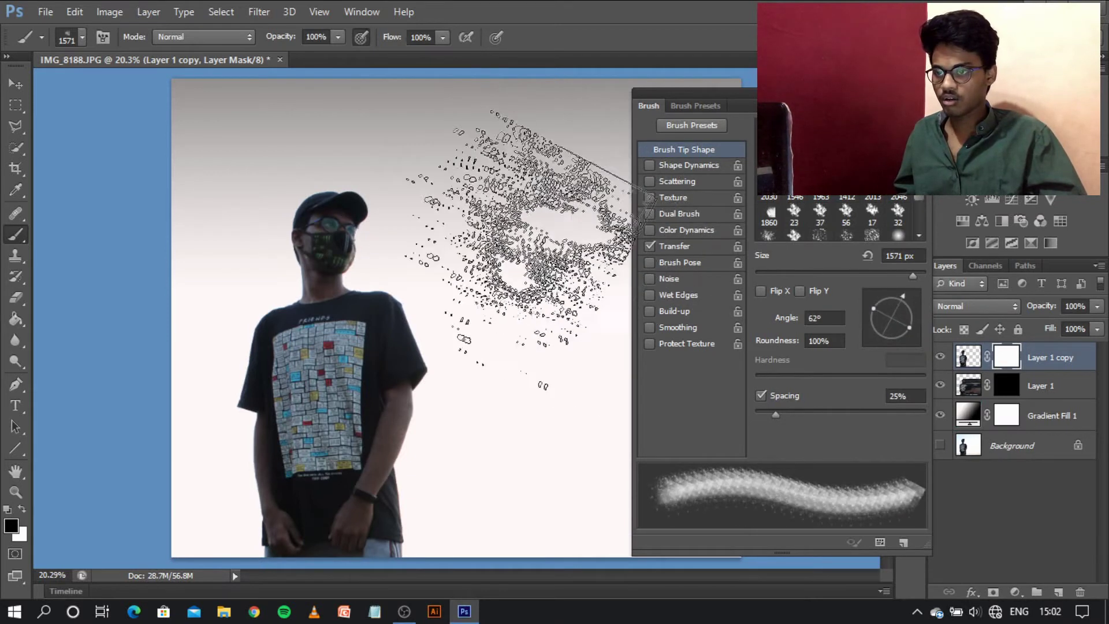
# Reduce the splatter brush size to 500 px for painting on the Layer 1 copy mask
pyautogui.press('[')
pyautogui.press('[')
pyautogui.press('[')
pyautogui.press('[')
pyautogui.press('[')
pyautogui.press('[')
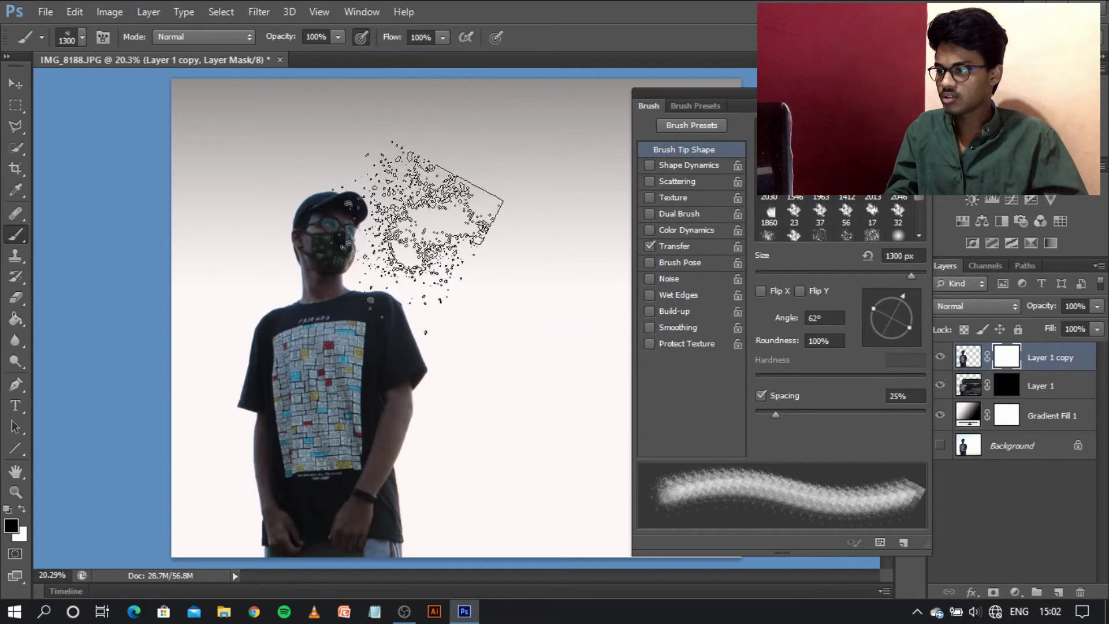
pyautogui.press('[')
pyautogui.press('[')
pyautogui.press('[')
pyautogui.press('[')
pyautogui.press('[')
pyautogui.press('[')
pyautogui.press('[')
pyautogui.press('[')
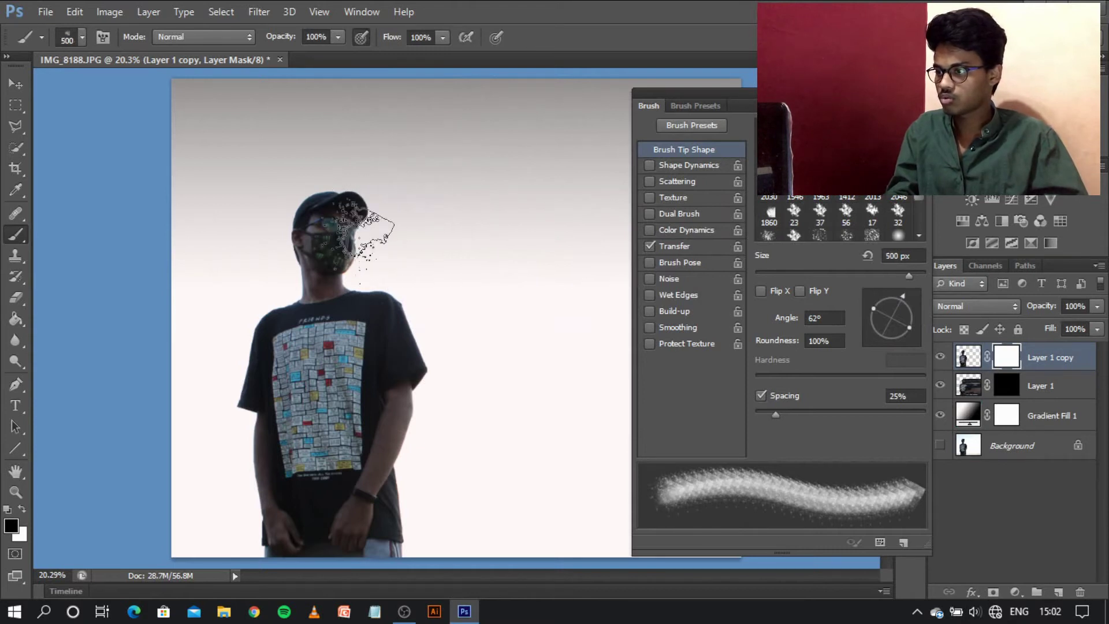
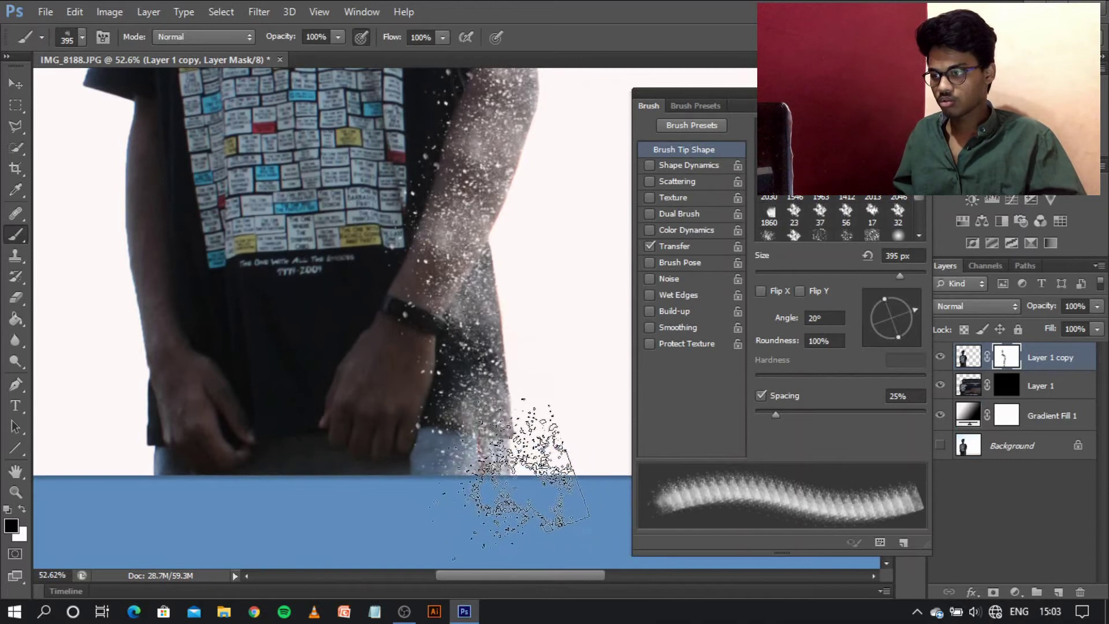
# Paint black splatter on the Layer 1 copy mask over the man's cap, shoulder and arm, using a 395 px brush angled at 20°
pyautogui.scroll(2, 496, 376)
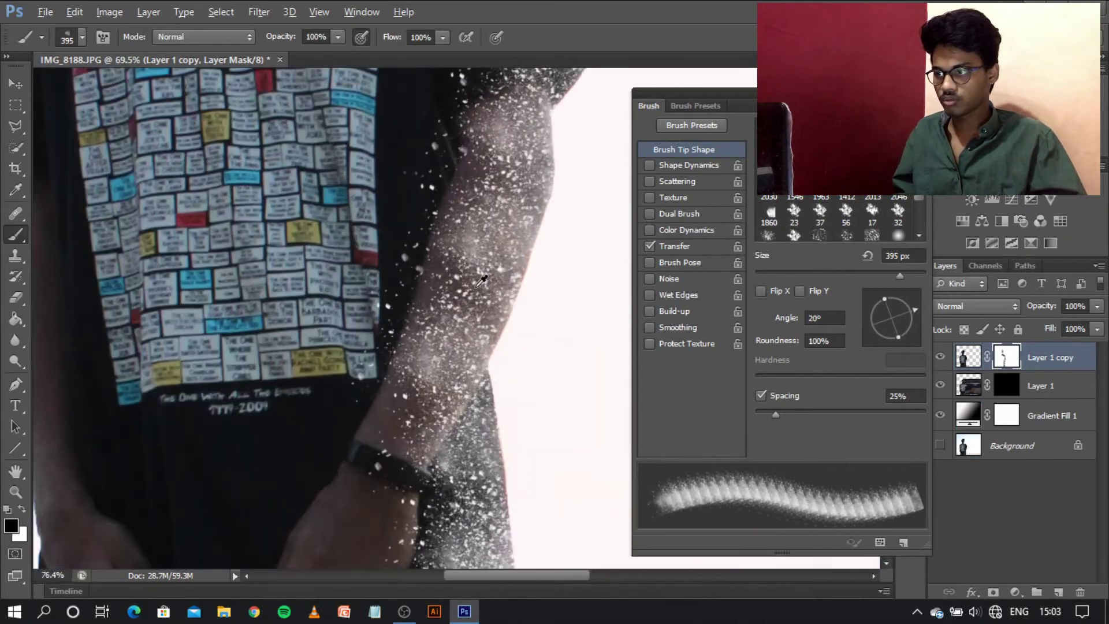
pyautogui.scroll(-5, 481, 281)
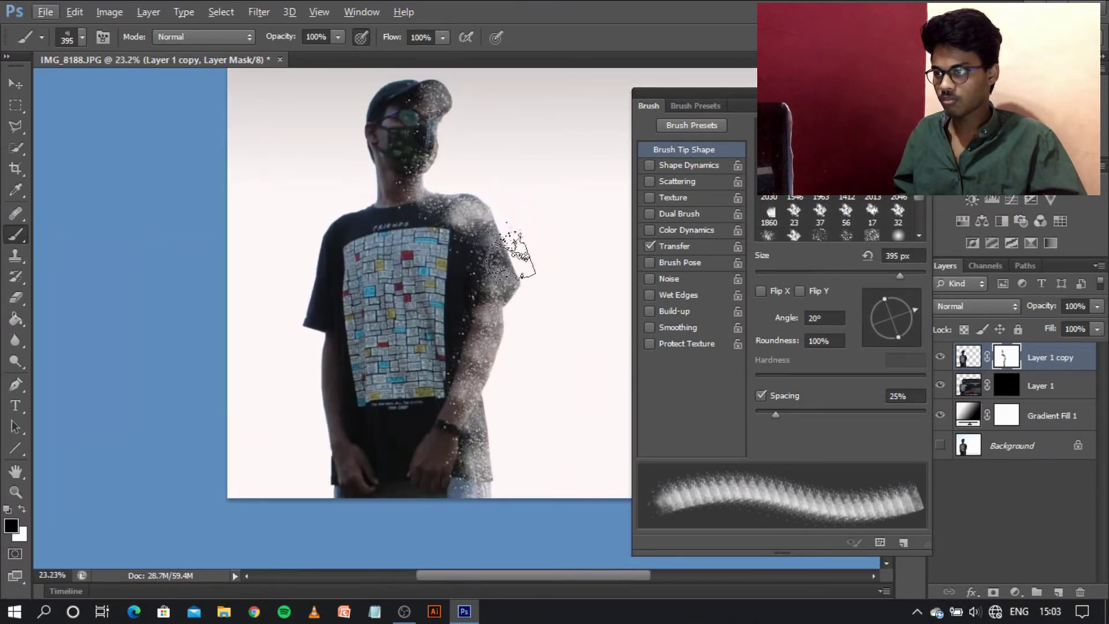
pyautogui.scroll(2, 508, 254)
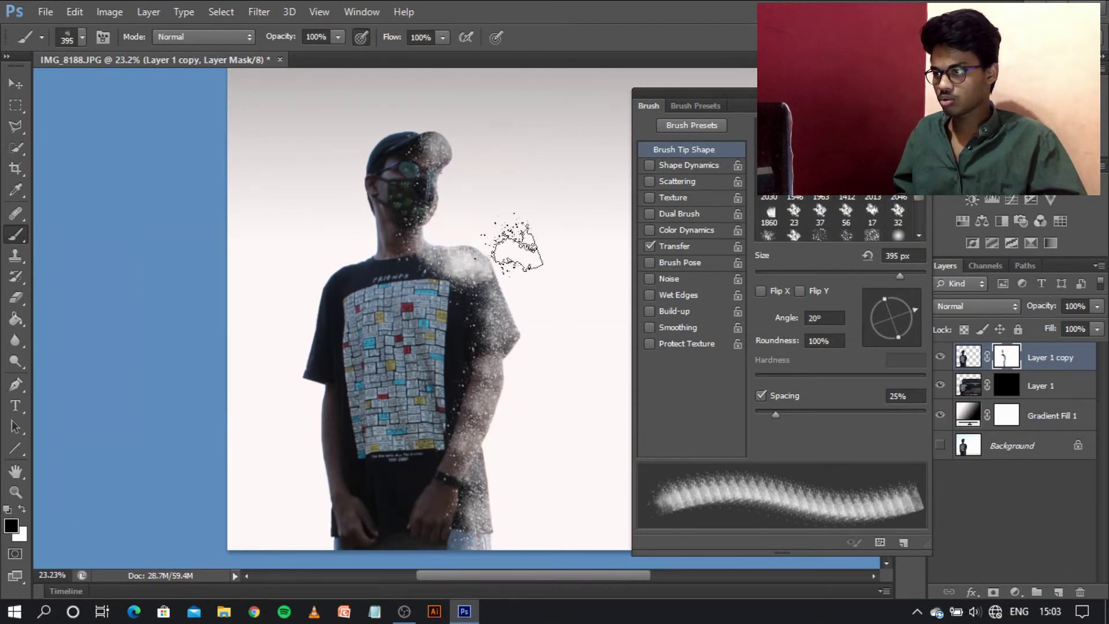
pyautogui.scroll(-1, 498, 242)
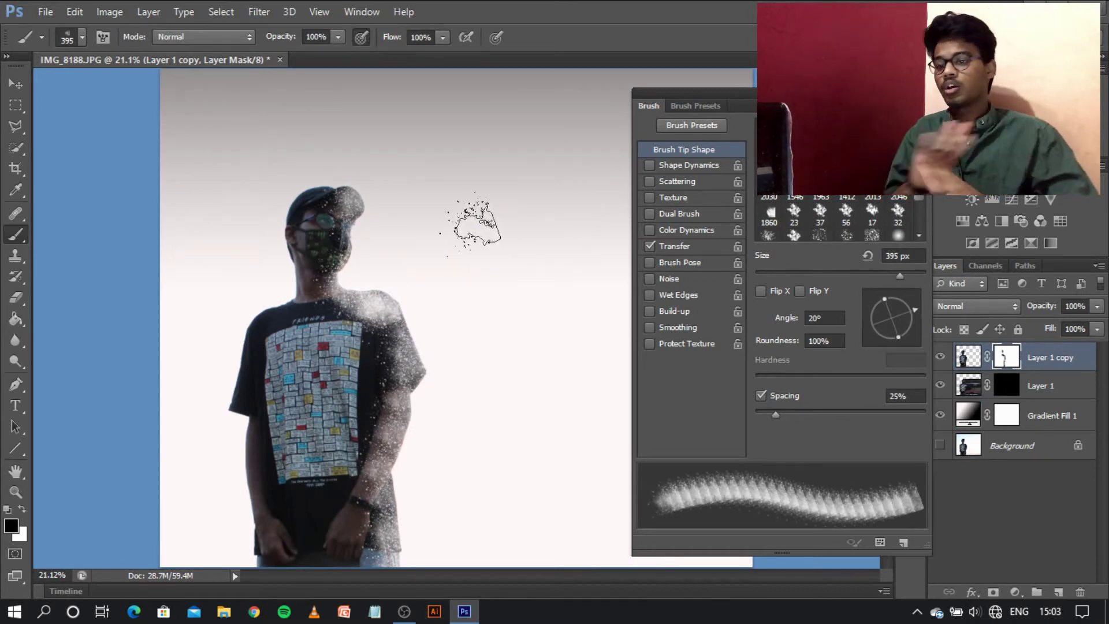
# Target the black mask of Layer 1 and choose the 1731 px particle brush tip, angled at -78°
pyautogui.click(1017, 388)
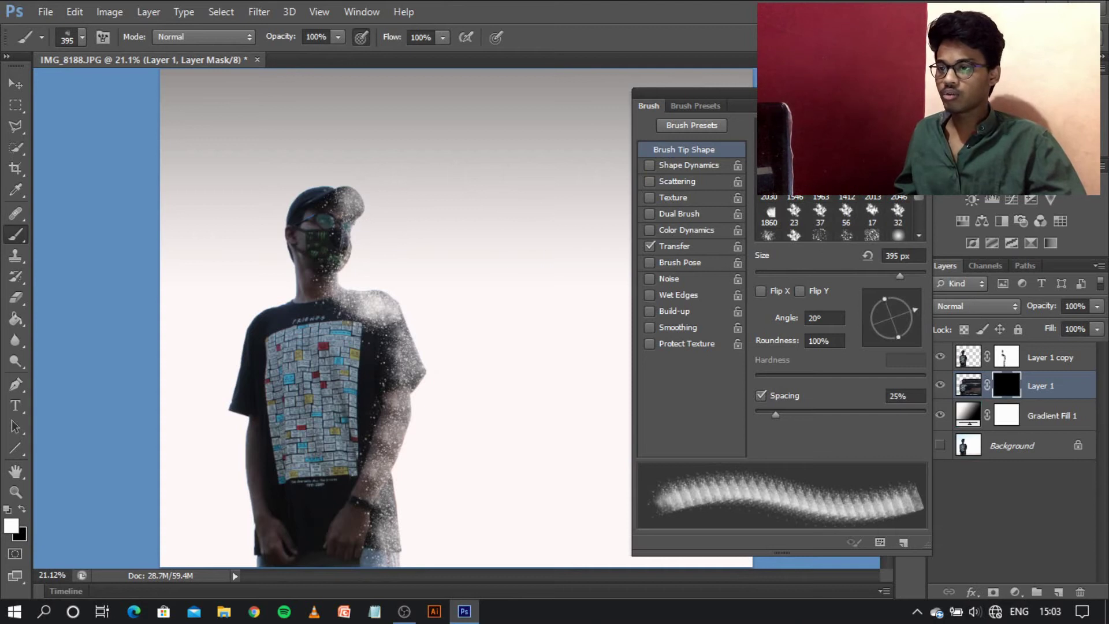
pyautogui.click(846, 235)
pyautogui.moveTo(915, 314); pyautogui.dragTo(896, 292)
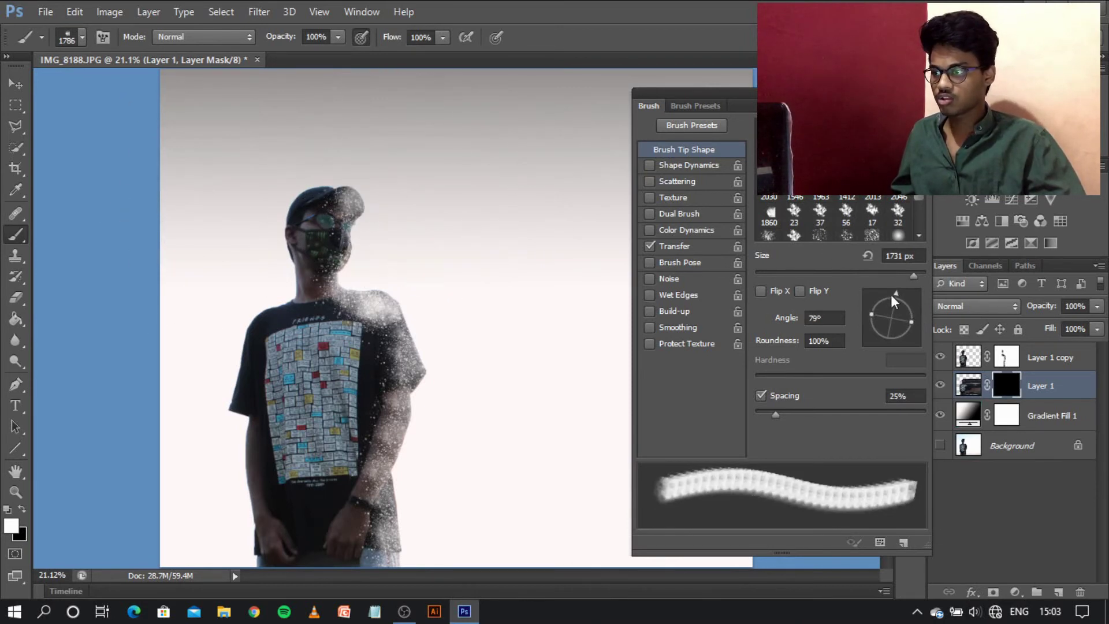
pyautogui.moveTo(910, 338); pyautogui.dragTo(896, 343)
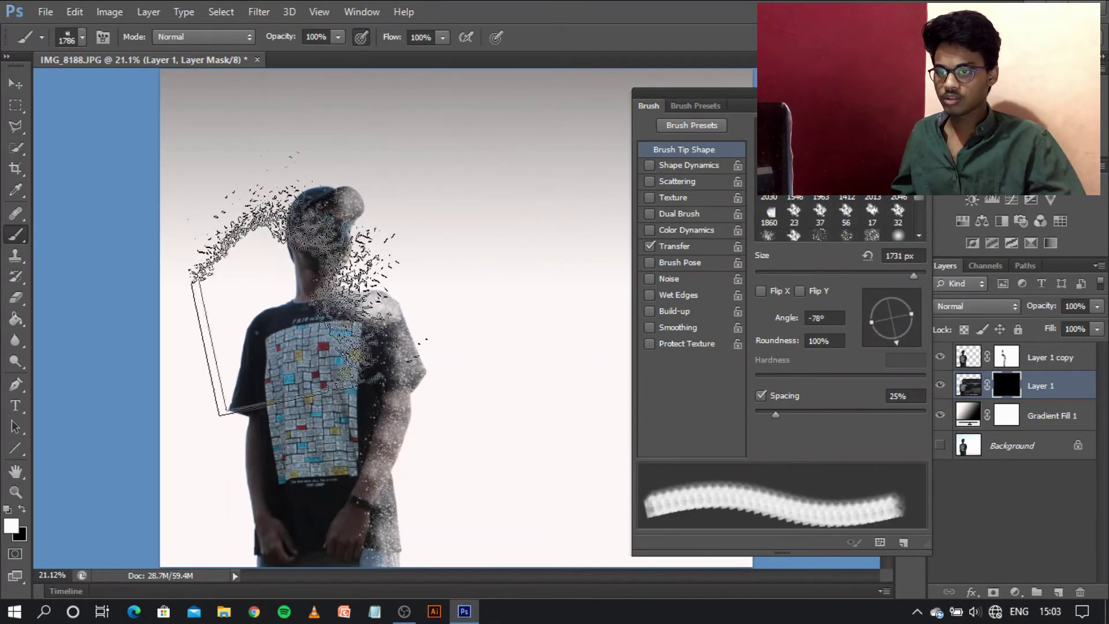
# Enlarge the particle brush to 2000 px and paint white on the Layer 1 mask to reveal stretched fragments beside the man
pyautogui.press('[')
pyautogui.press('[')
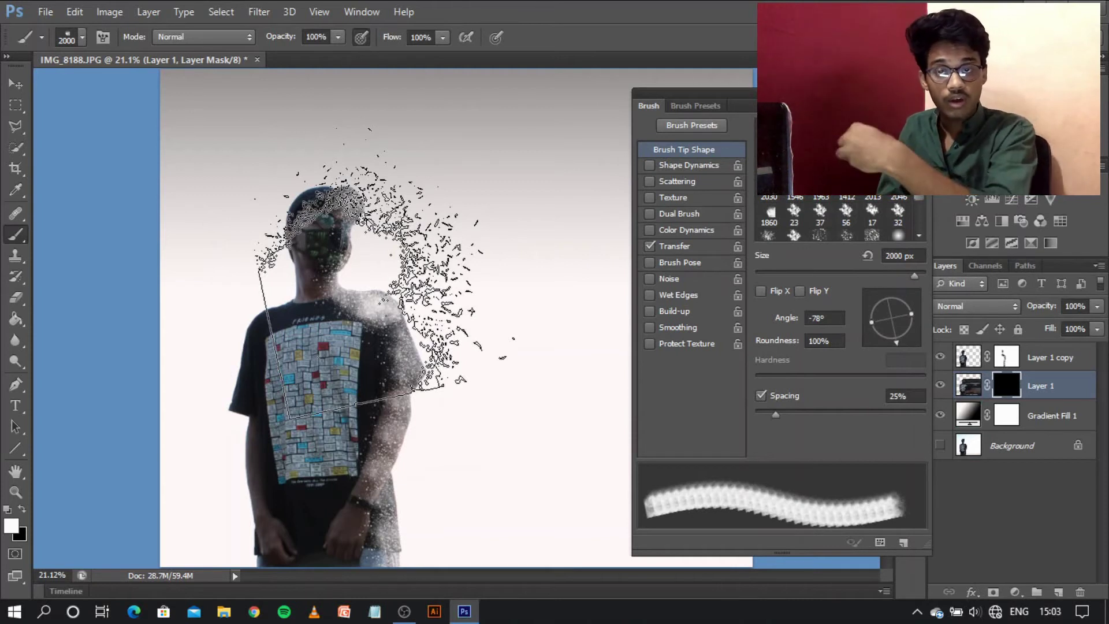
pyautogui.moveTo(407, 255)
pyautogui.mouseDown()
pyautogui.moveTo(508, 324)
pyautogui.moveTo(578, 405)
pyautogui.moveTo(468, 437)
pyautogui.moveTo(422, 549)
pyautogui.moveTo(404, 92)
pyautogui.mouseUp()
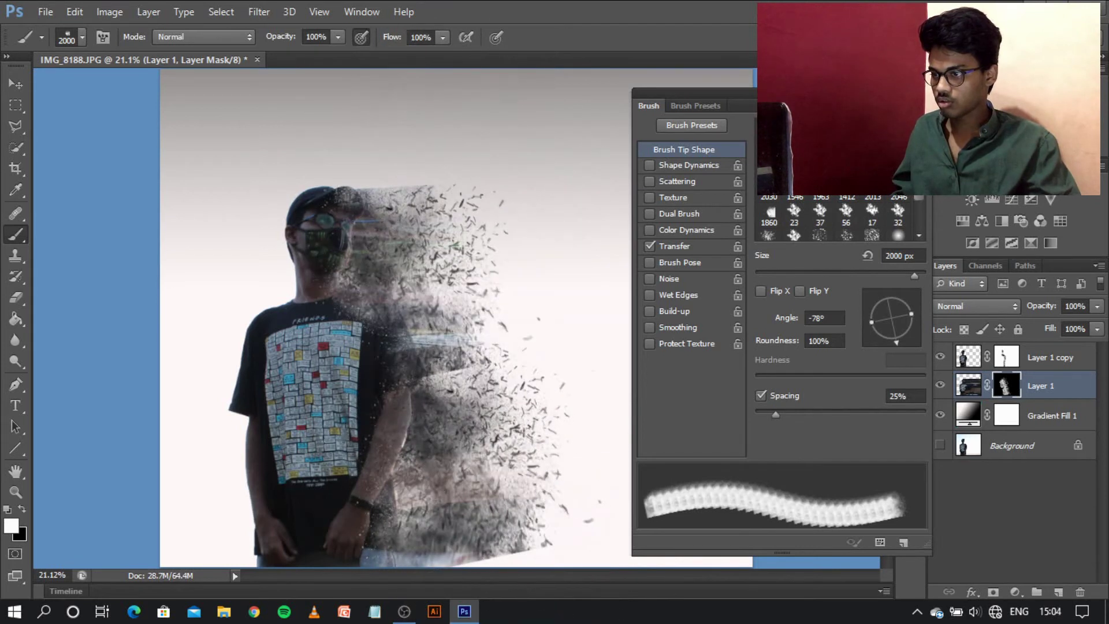
# Paint white on the Layer 1 mask with a 1571 px particle brush angled at -123° to spread fragments farther from the man
pyautogui.moveTo(901, 334)
pyautogui.mouseDown()
pyautogui.moveTo(873, 327)
pyautogui.moveTo(896, 300)
pyautogui.moveTo(881, 296)
pyautogui.moveTo(907, 300)
pyautogui.moveTo(885, 340)
pyautogui.mouseUp()
pyautogui.click(469, 274)
pyautogui.click(491, 477)
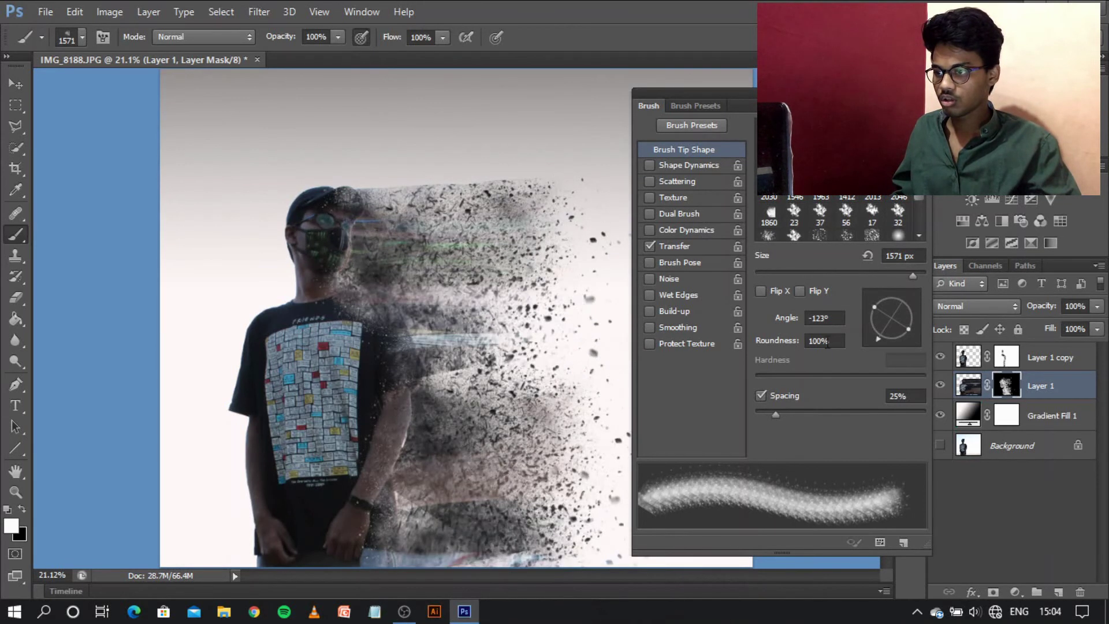
pyautogui.scroll(-1, 455, 323)
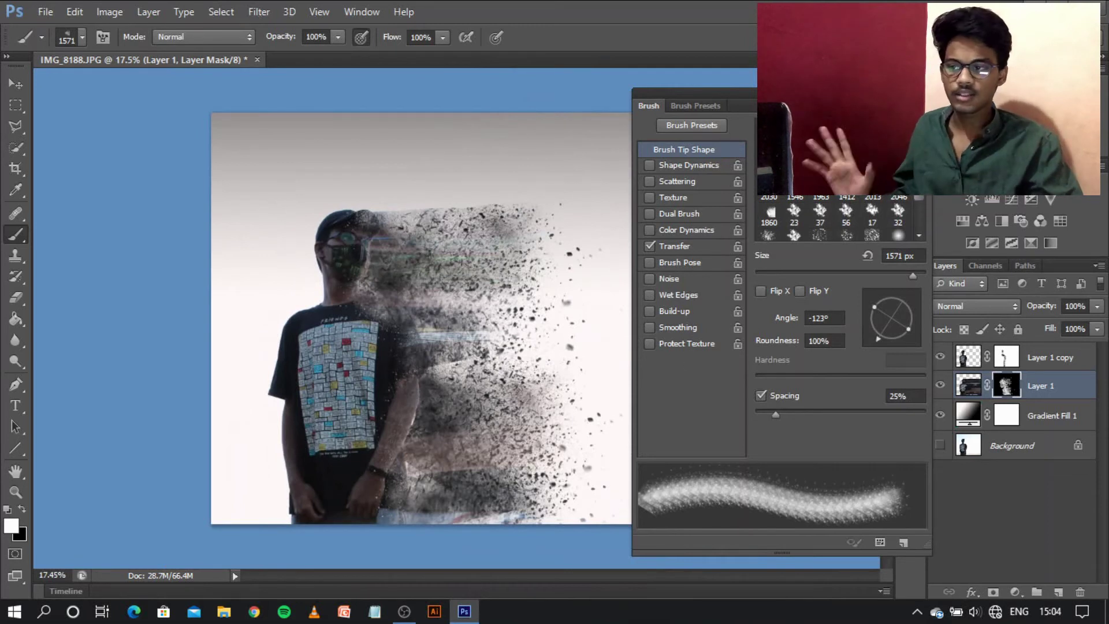
pyautogui.press('F5')
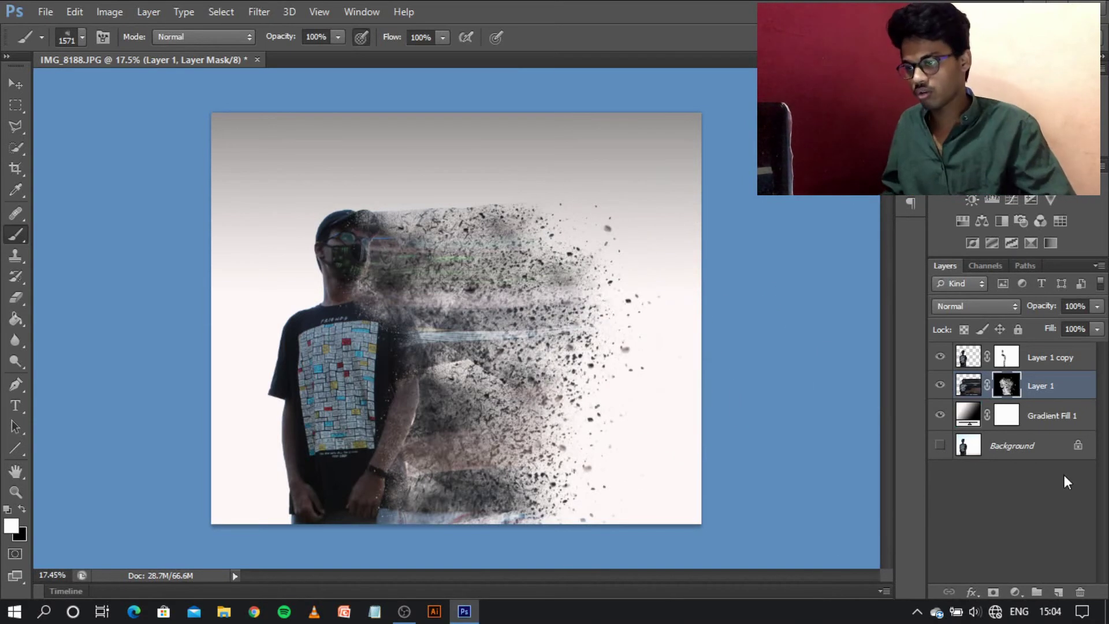
pyautogui.moveTo(644, 444); pyautogui.dragTo(587, 409)
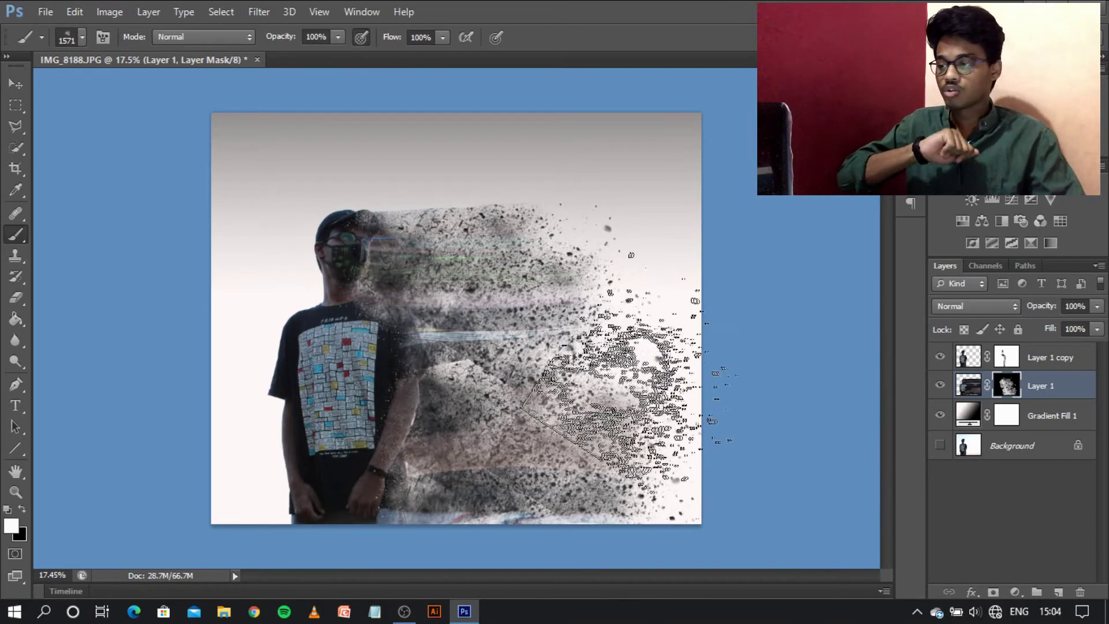
# Switch to the Mixer Brush Tool at 200 px with Wet 25%, Load 42%, Mix 100% and Flow 100%
pyautogui.scroll(3, 622, 341)
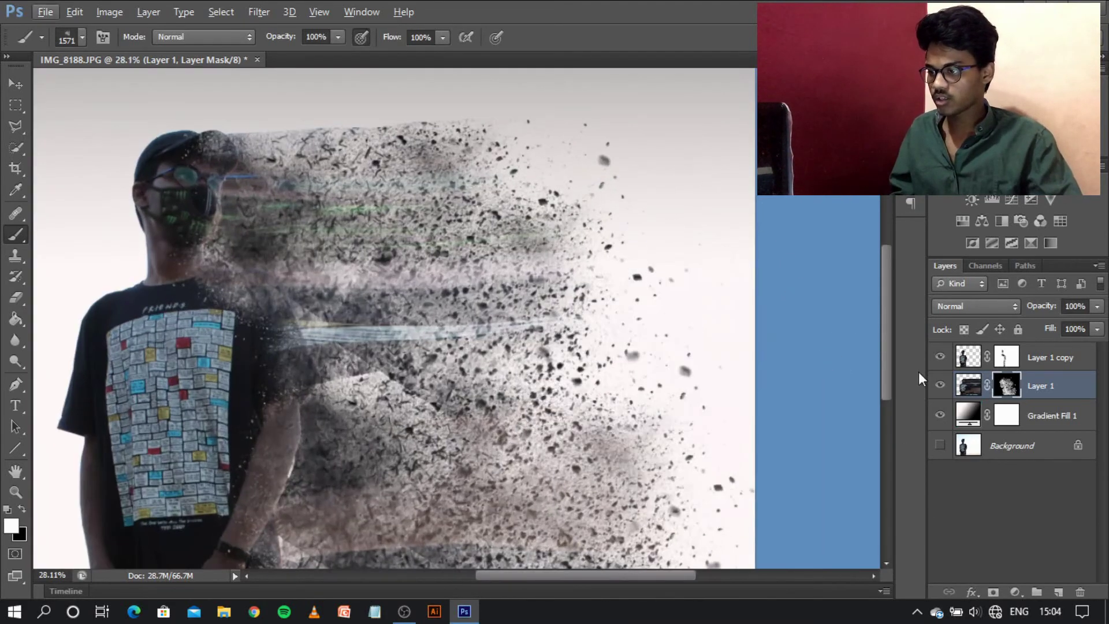
pyautogui.click(17, 87)
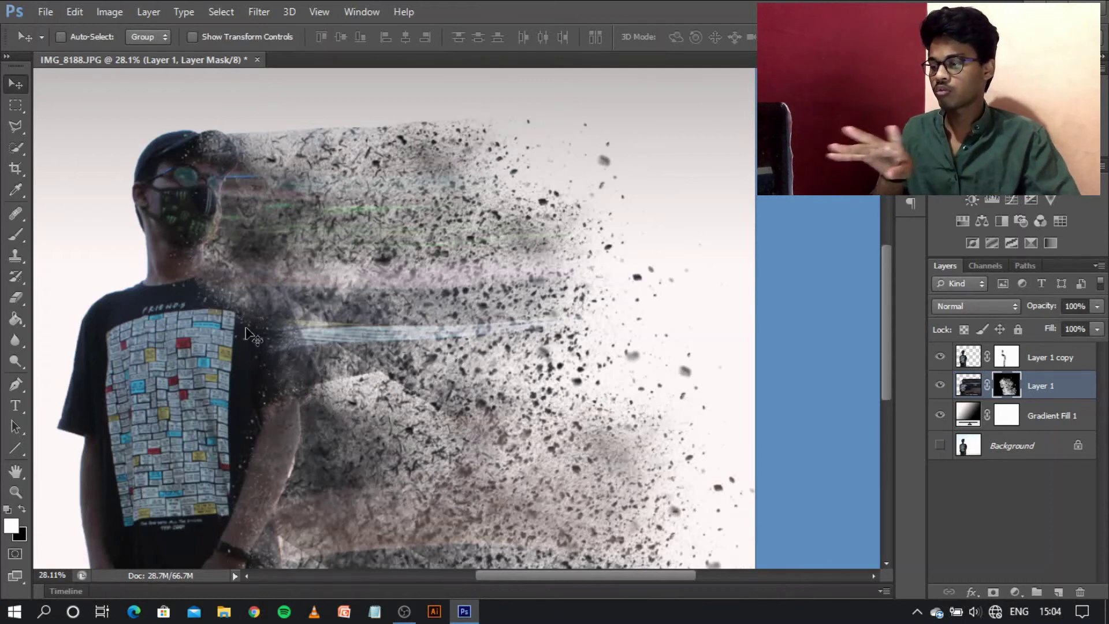
pyautogui.click(11, 238)
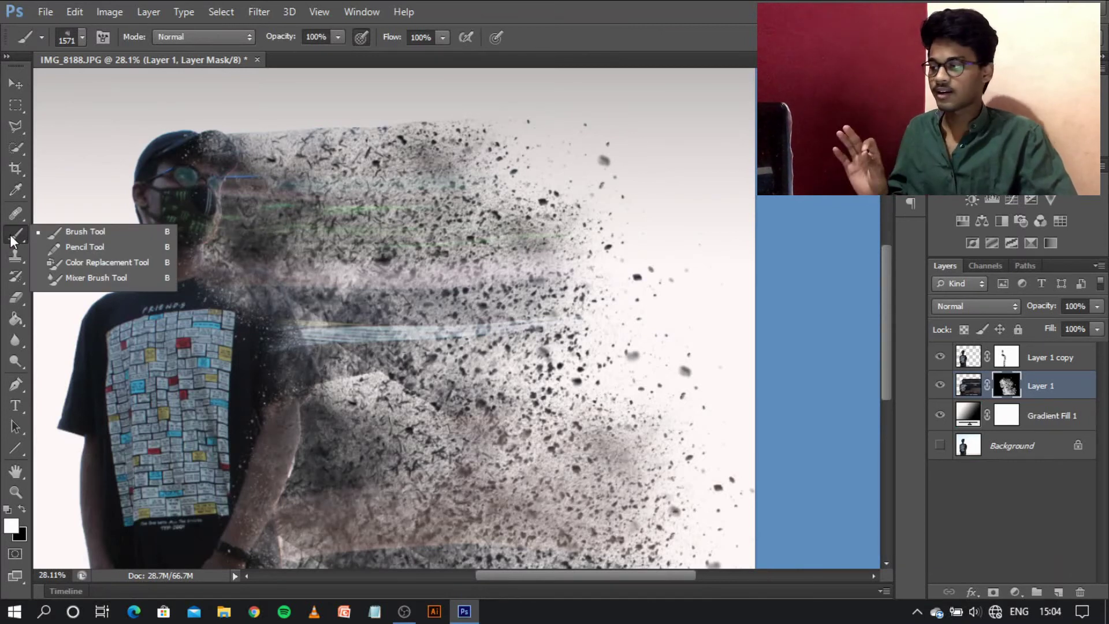
pyautogui.click(89, 277)
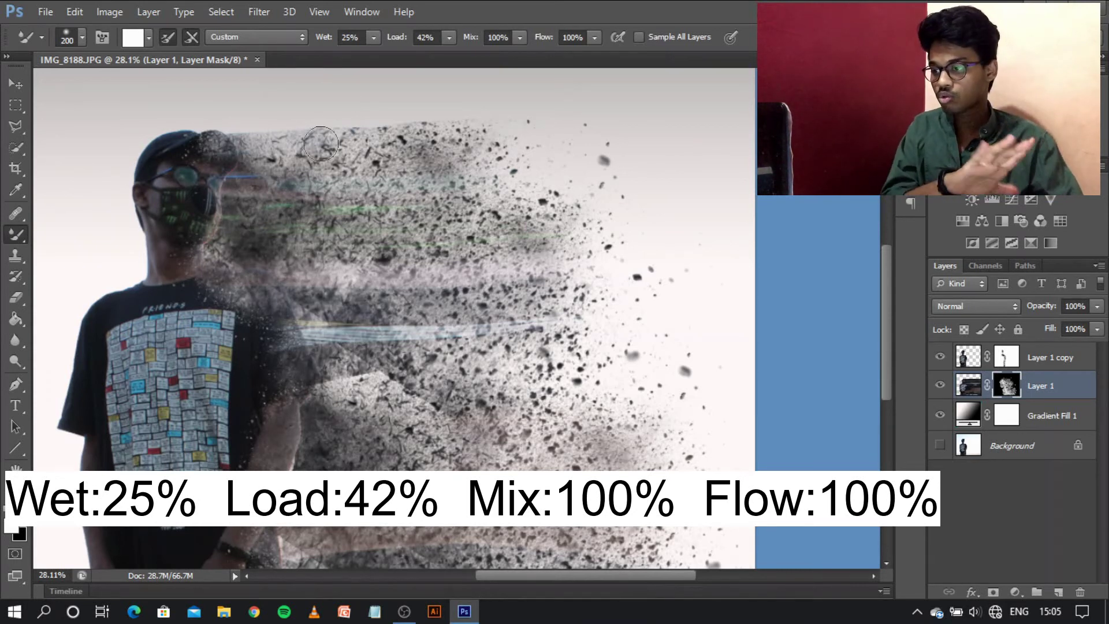
pyautogui.scroll(-1, 323, 139)
pyautogui.scroll(-1, 314, 162)
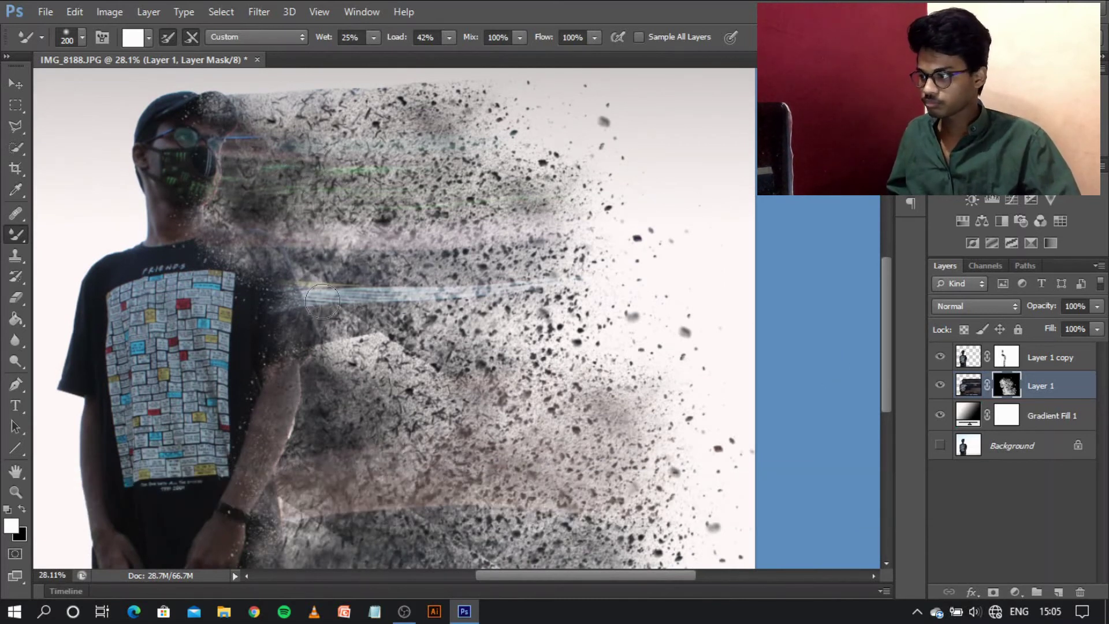
pyautogui.moveTo(411, 288)
pyautogui.mouseDown()
pyautogui.moveTo(335, 318)
pyautogui.moveTo(368, 258)
pyautogui.moveTo(313, 267)
pyautogui.moveTo(445, 273)
pyautogui.moveTo(444, 296)
pyautogui.mouseUp()
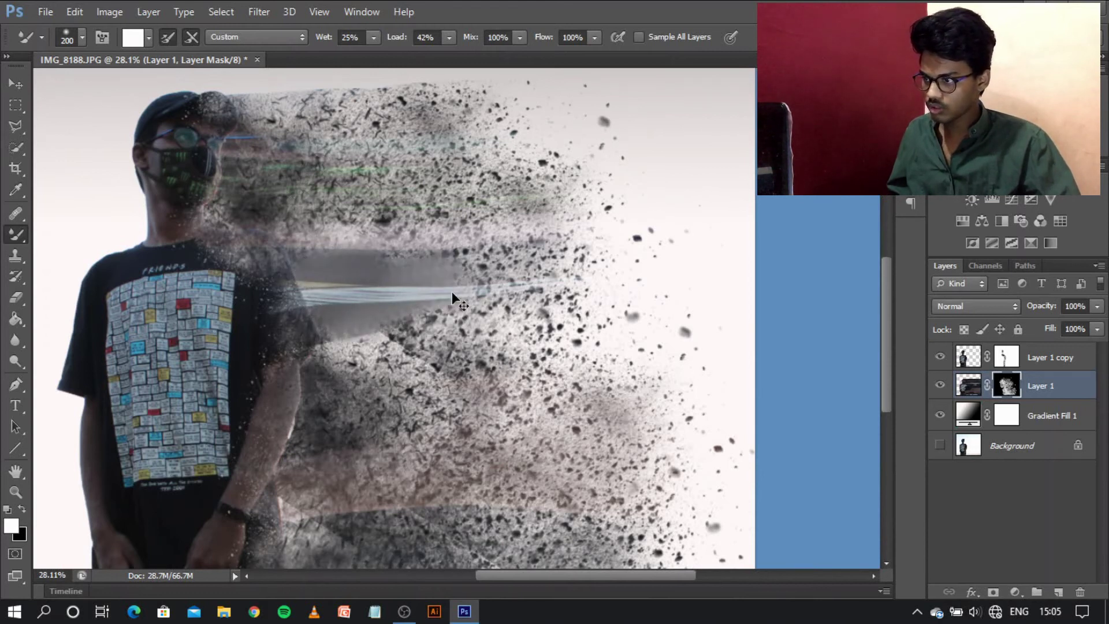
pyautogui.hotkey('ctrl', 'z')
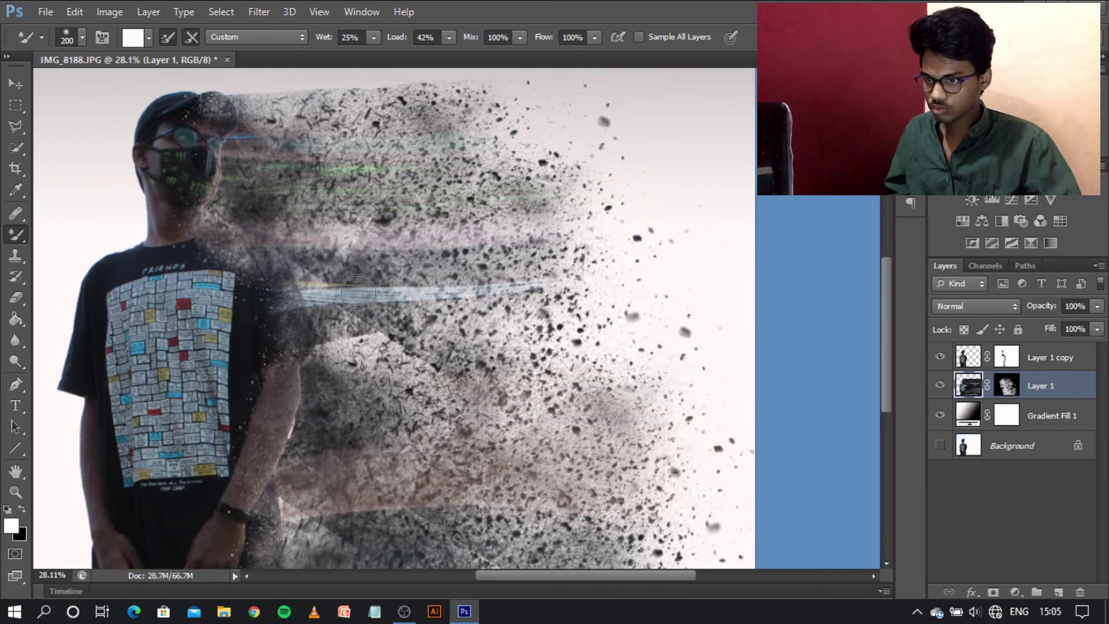
# Target Layer 1's image instead of its mask and blend the stretched streaks beside the man's face and shoulder with the Mixer Brush
pyautogui.moveTo(342, 292)
pyautogui.mouseDown()
pyautogui.moveTo(307, 307)
pyautogui.moveTo(343, 320)
pyautogui.mouseUp()
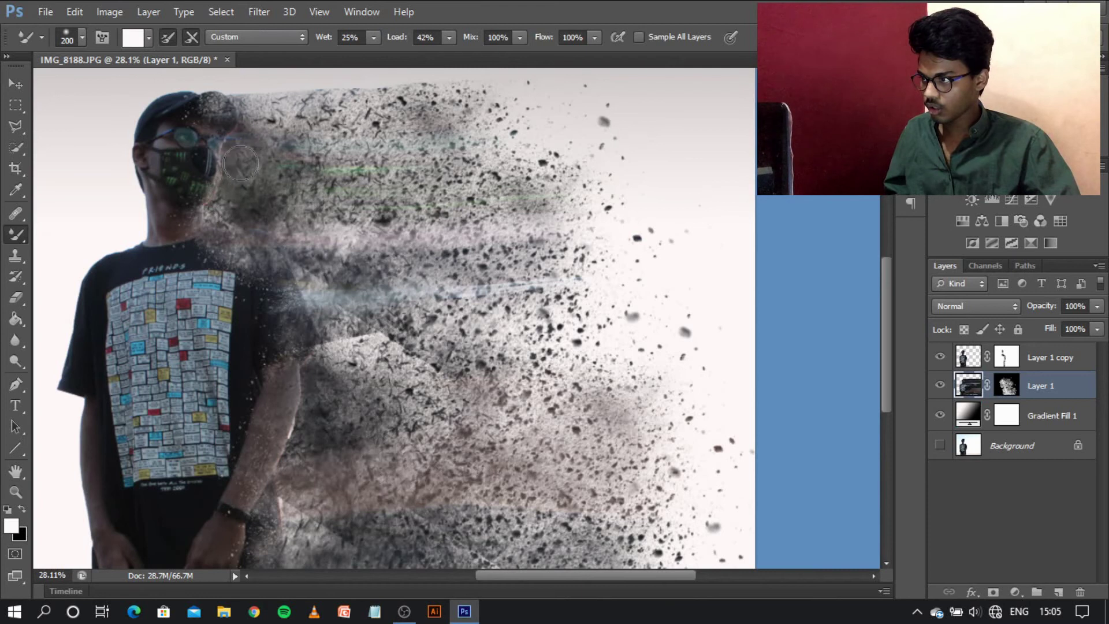
pyautogui.moveTo(335, 250)
pyautogui.mouseDown()
pyautogui.moveTo(408, 302)
pyautogui.moveTo(351, 327)
pyautogui.mouseUp()
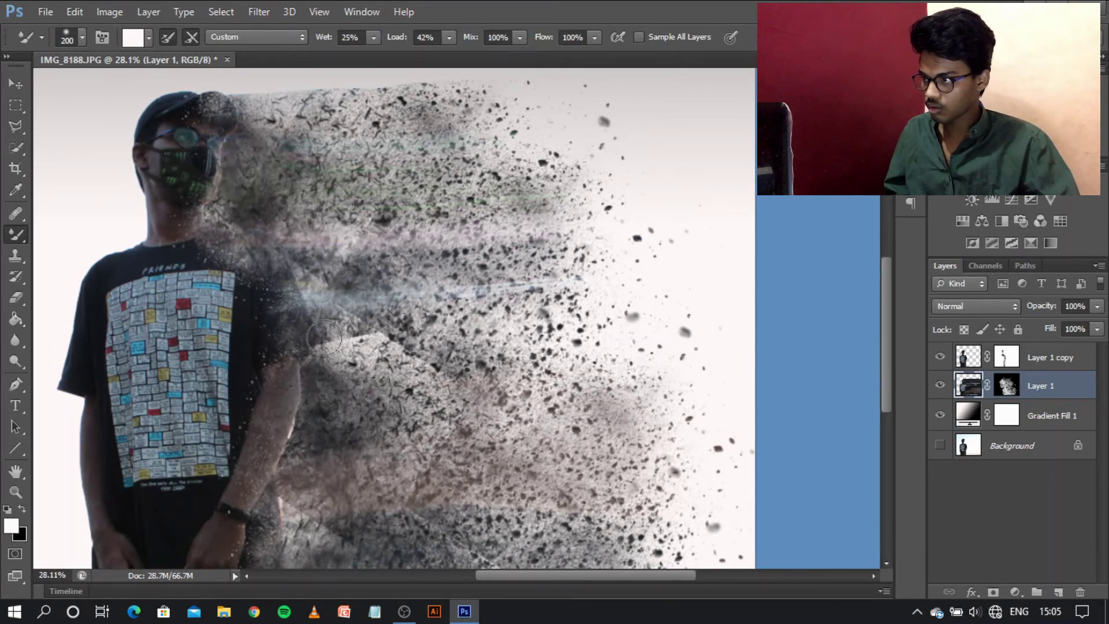
pyautogui.moveTo(295, 305)
pyautogui.mouseDown()
pyautogui.moveTo(379, 326)
pyautogui.moveTo(465, 305)
pyautogui.mouseUp()
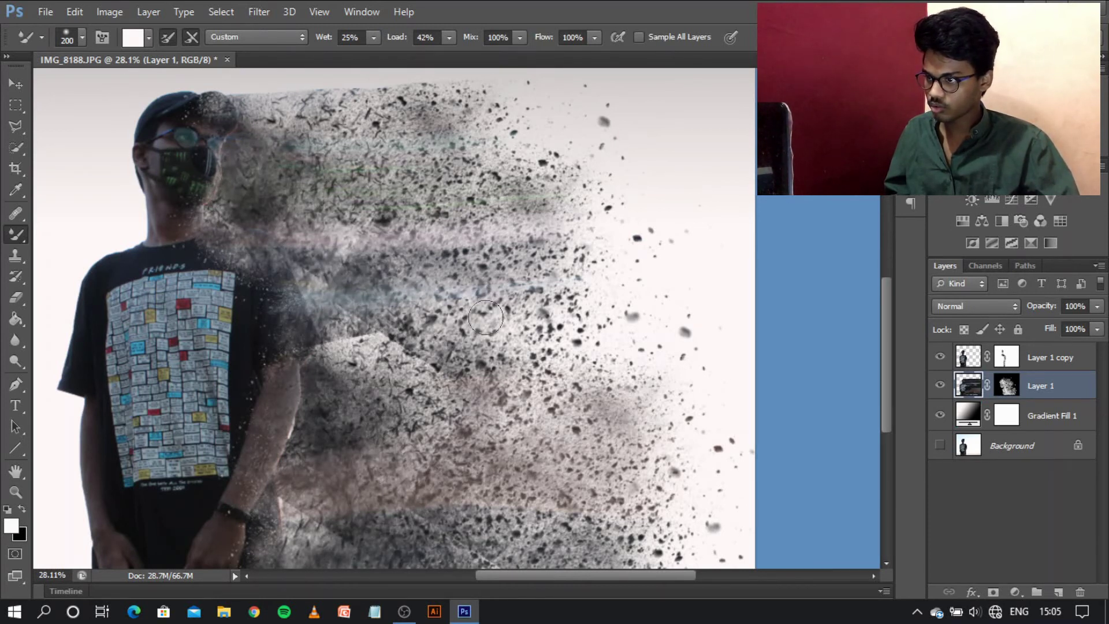
pyautogui.scroll(-3, 486, 317)
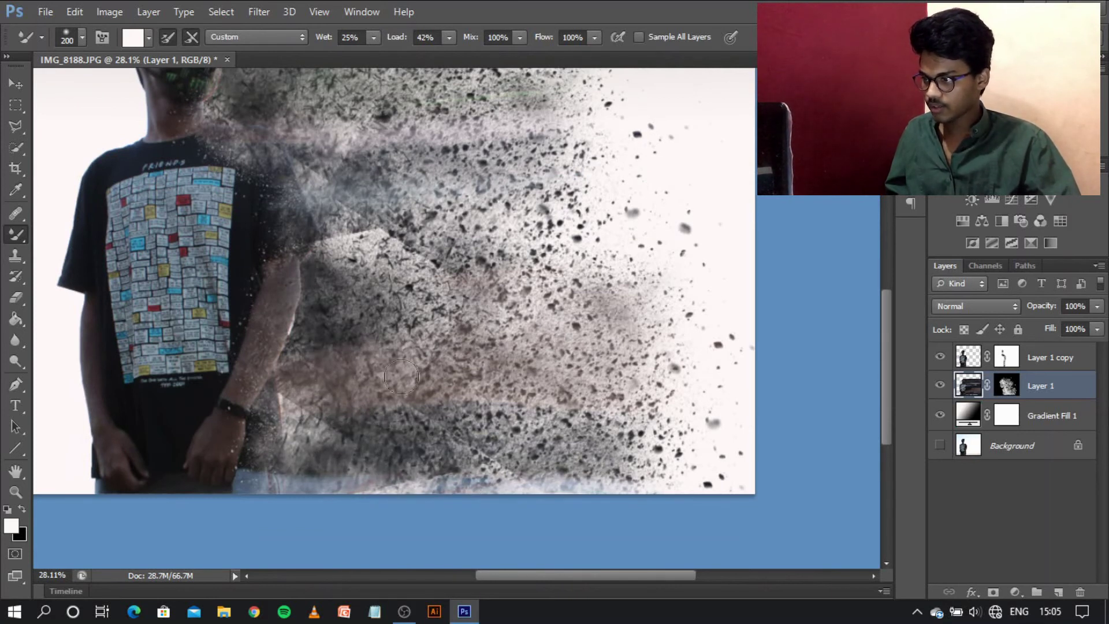
# Select Layer 1 copy and target its layer mask
pyautogui.click(975, 355)
pyautogui.scroll(2, 191, 271)
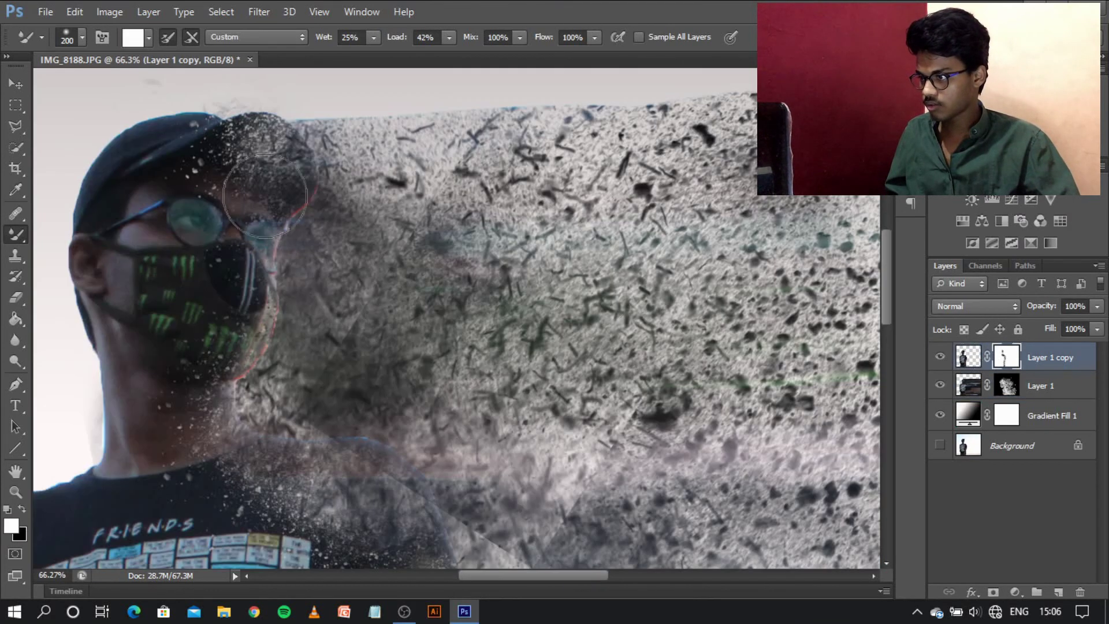
pyautogui.hotkey('ctrl', '\\')
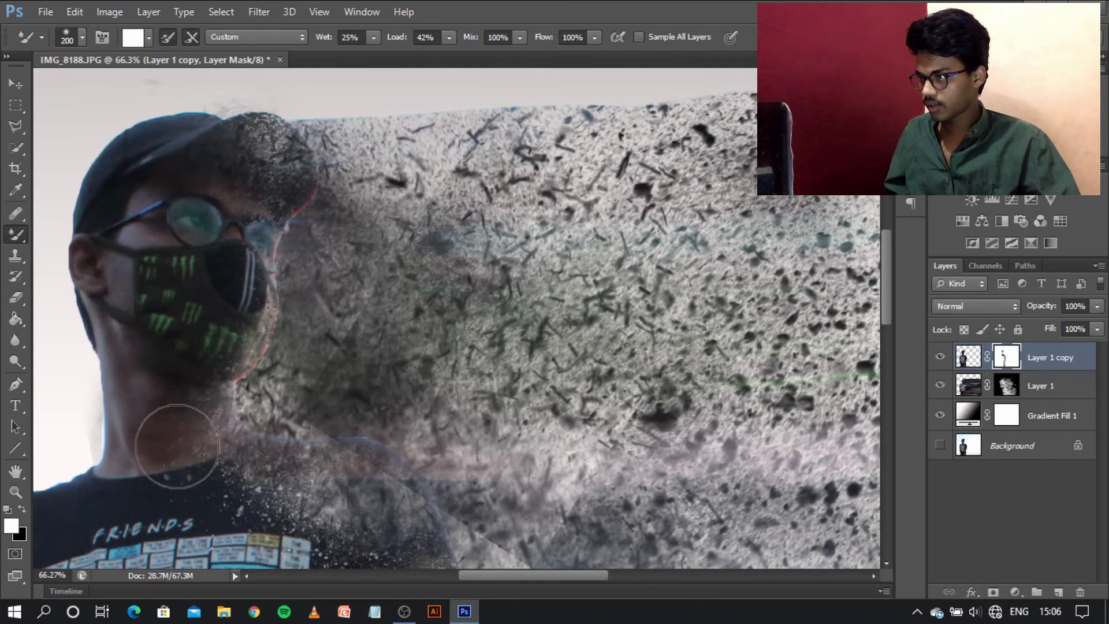
# Examine the dispersed edge of the man from the shoulder down to the hand, and the whole composition
pyautogui.scroll(-5, 246, 526)
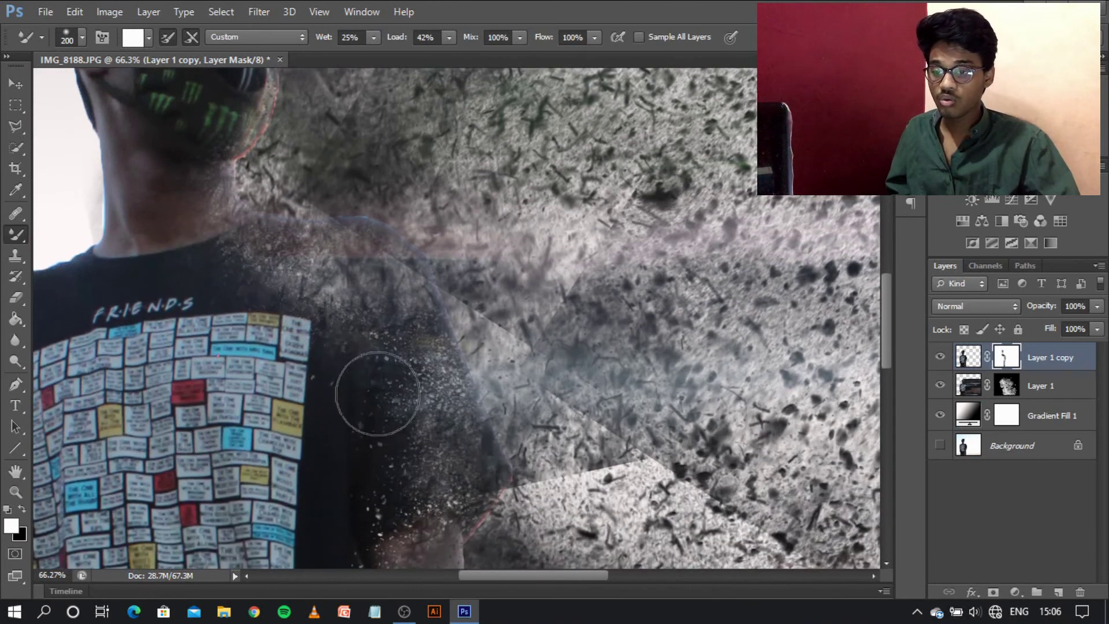
pyautogui.scroll(-1, 318, 456)
pyautogui.scroll(-4, 319, 455)
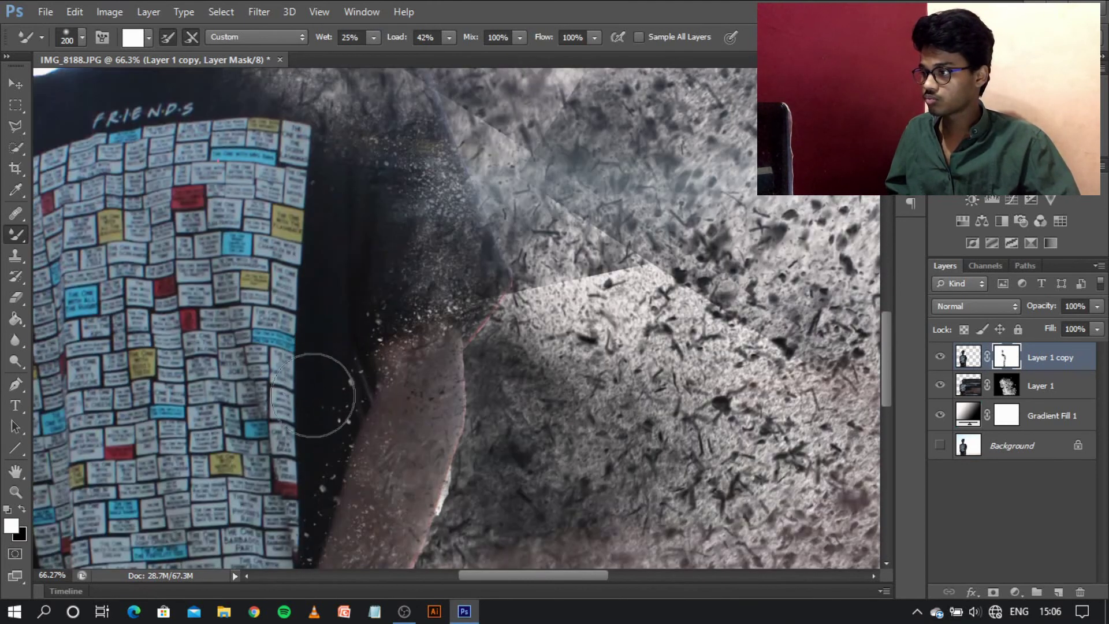
pyautogui.scroll(-3, 306, 445)
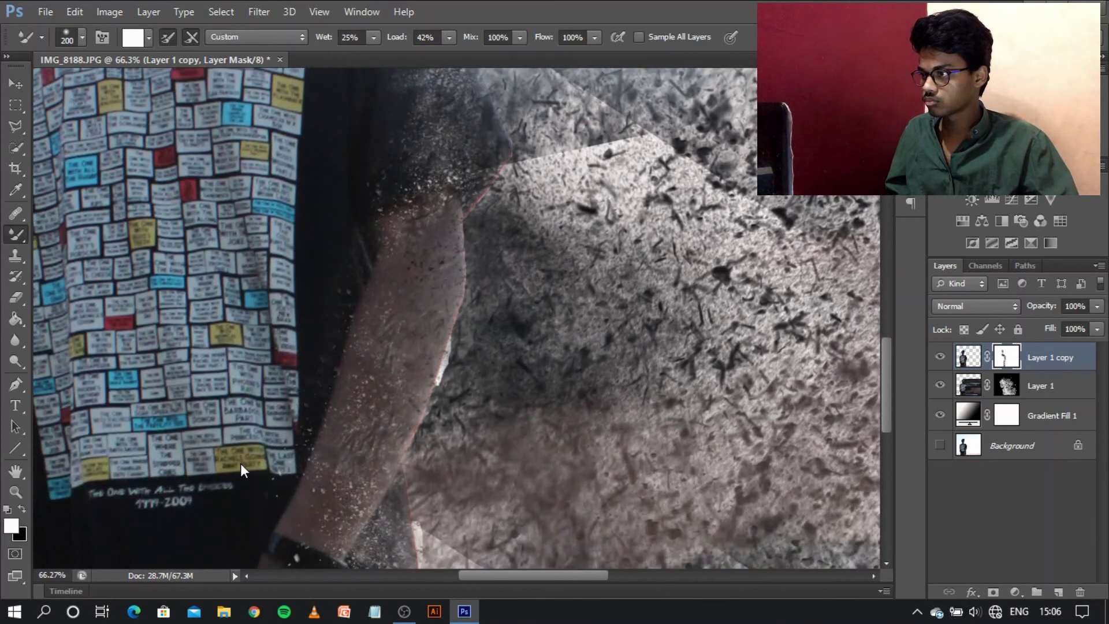
pyautogui.scroll(-4, 241, 468)
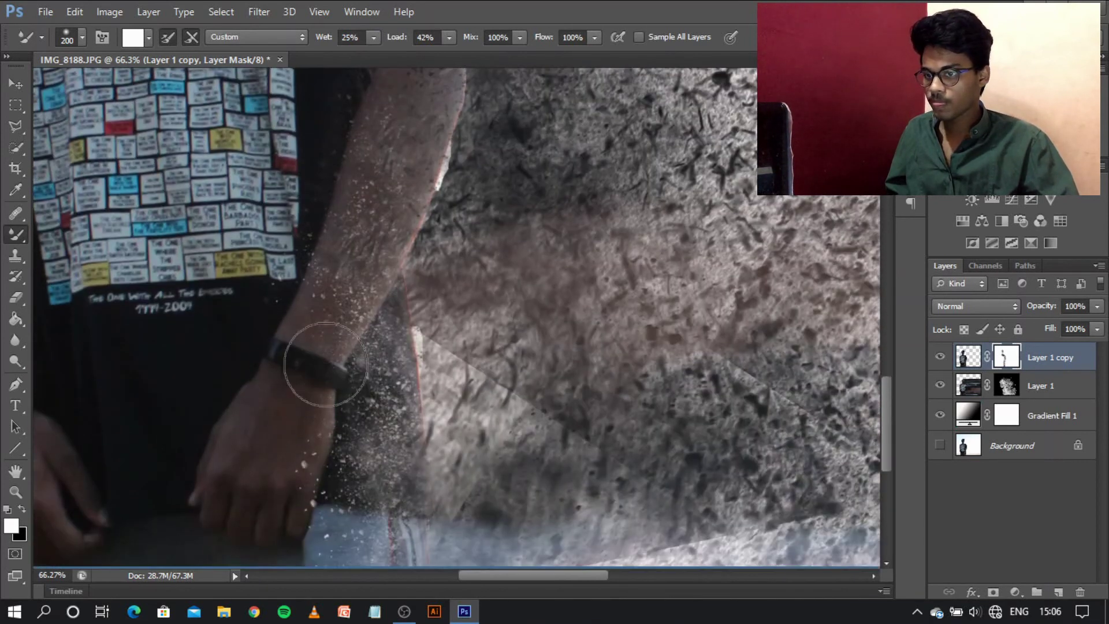
pyautogui.scroll(-2, 310, 478)
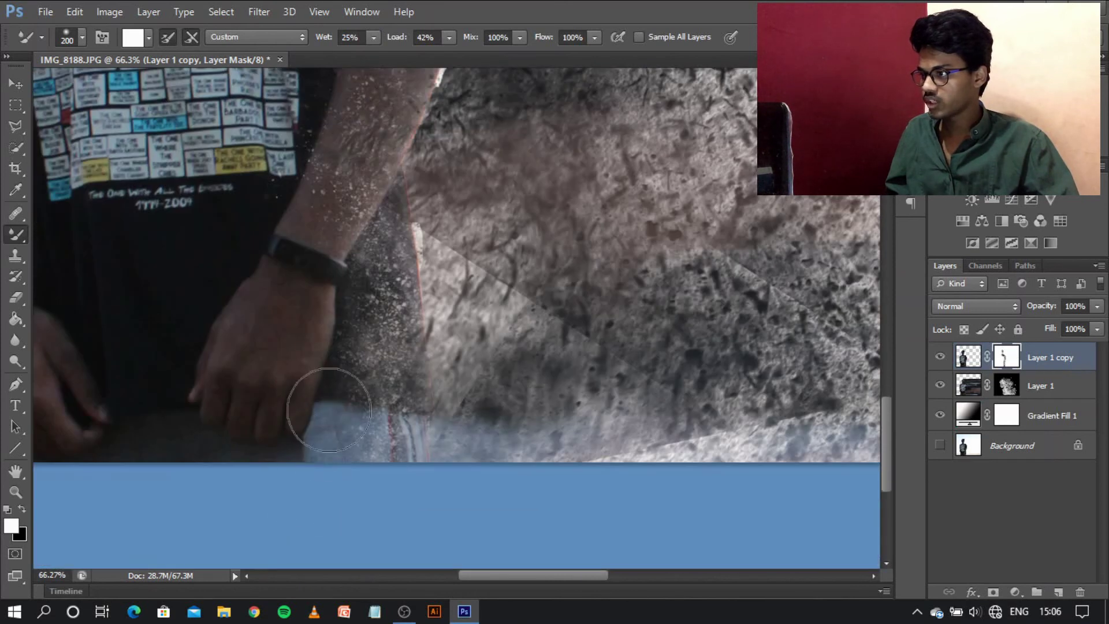
pyautogui.scroll(-5, 302, 382)
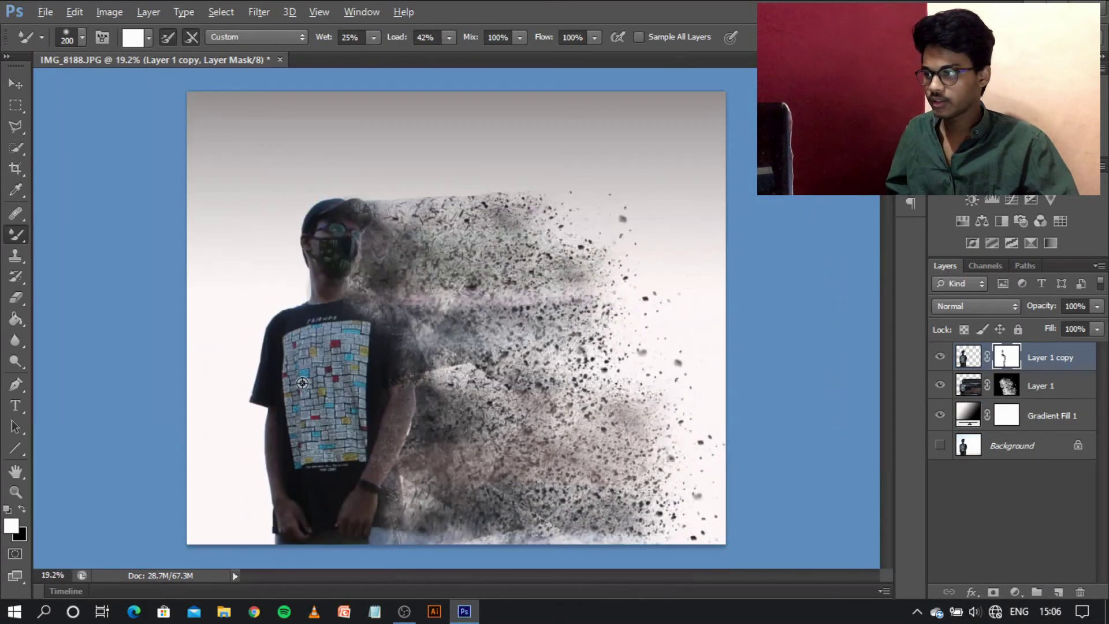